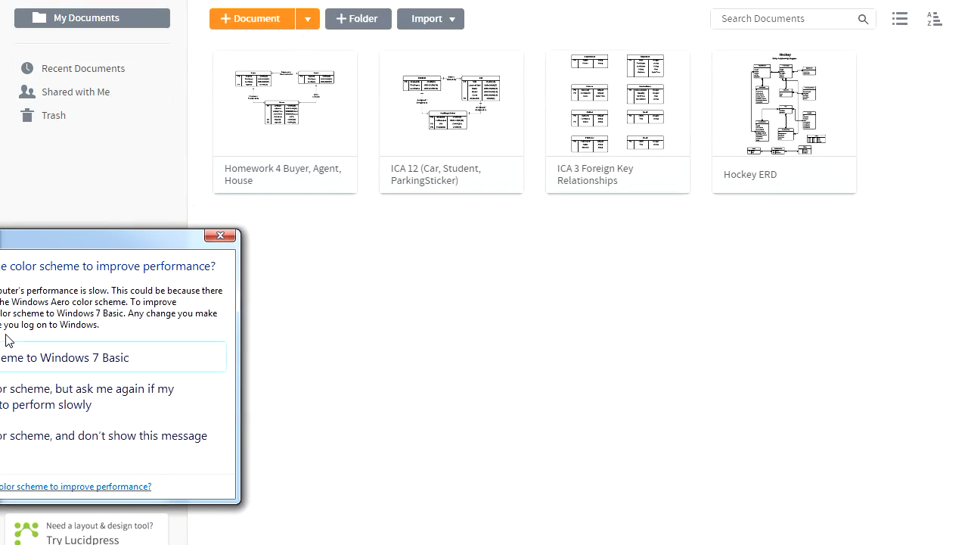
Create a new document from the first-row blank template in the Entity Relationship (ERD) category.
{"action": "left_click", "coordinate": [5, 342]}
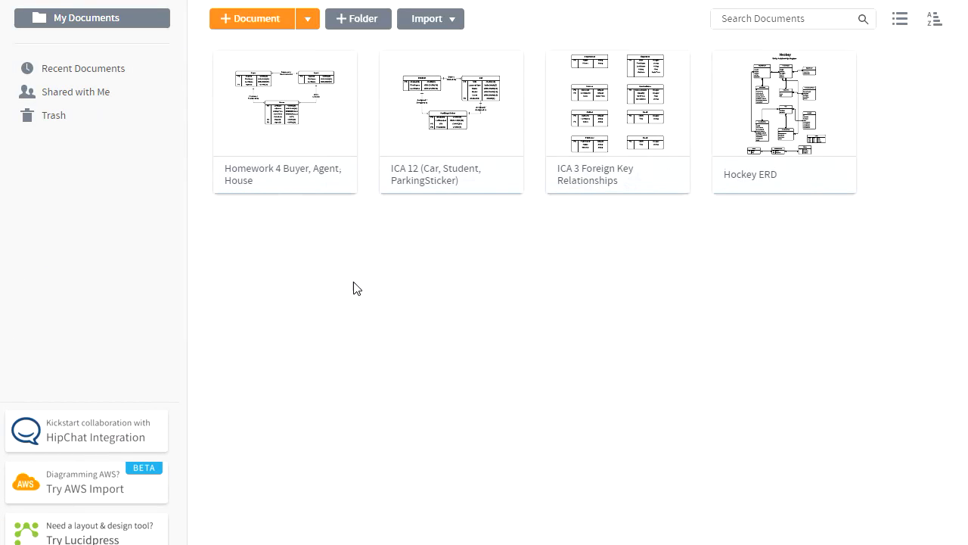
{"action": "left_click", "coordinate": [308, 24]}
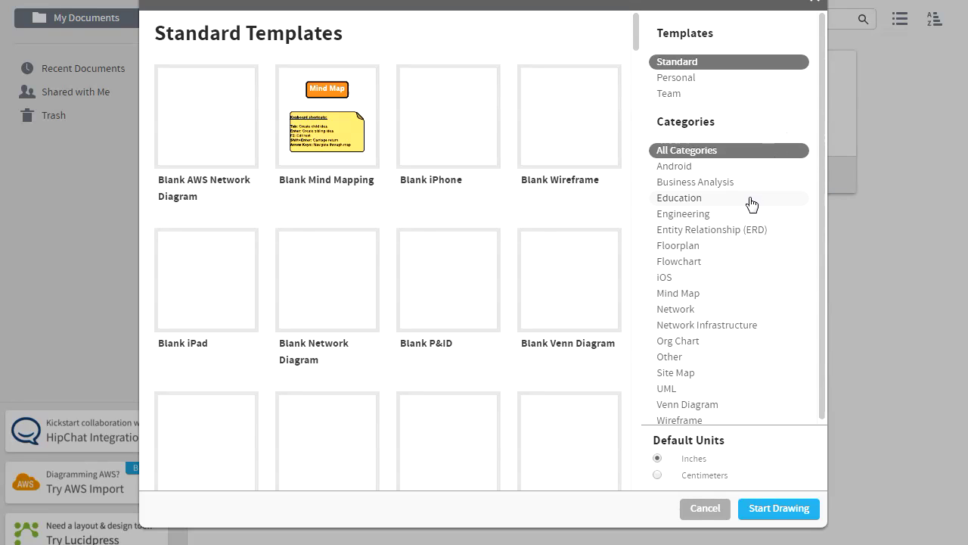
{"action": "left_click", "coordinate": [706, 234]}
{"action": "left_click", "coordinate": [314, 103]}
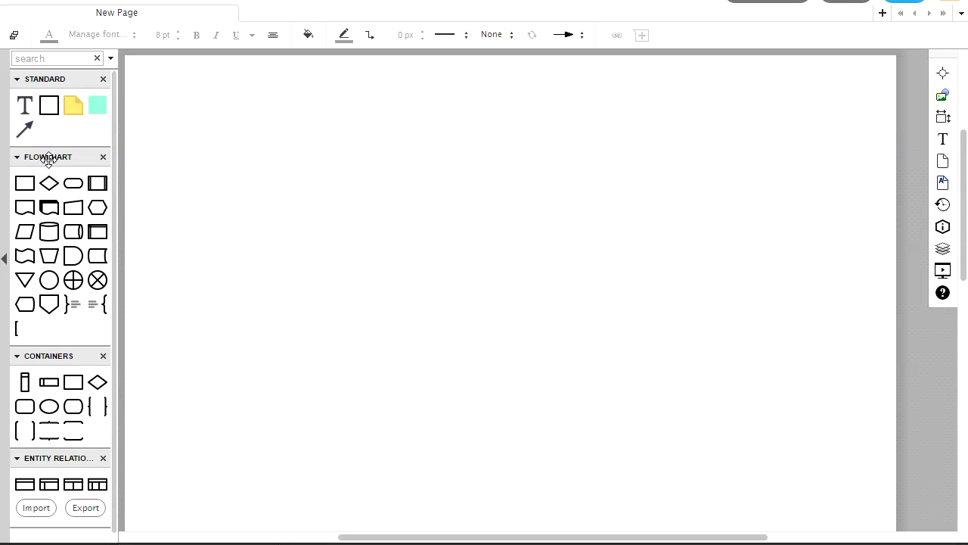
Collapse the Flowchart and Containers shape groups.
{"action": "left_click", "coordinate": [16, 157]}
{"action": "left_click", "coordinate": [15, 177]}
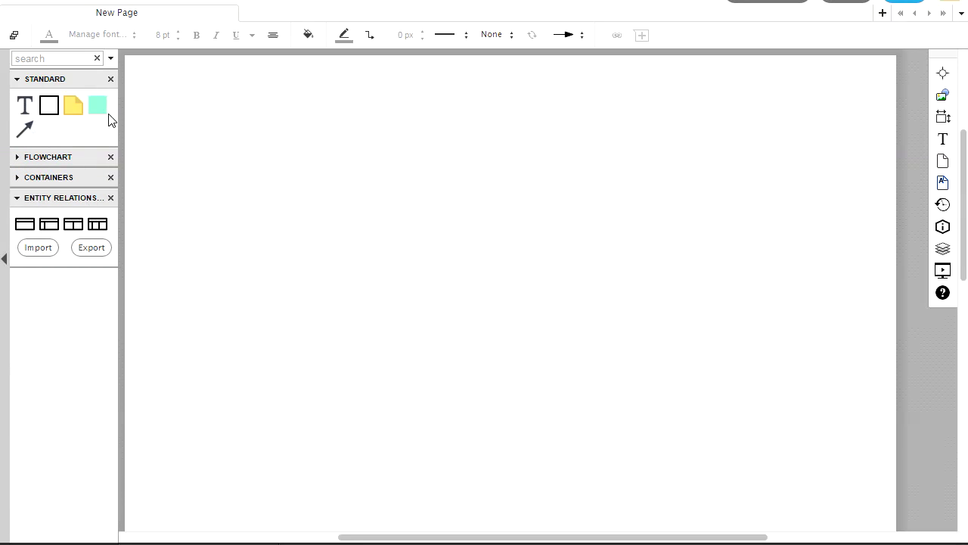
Add a text block near the page's top centre with three entries: "Buyer-Agent-House ER Diagram", the student's full name, and "CIS 310 Section XX".
{"action": "mouse_move", "coordinate": [27, 111]}
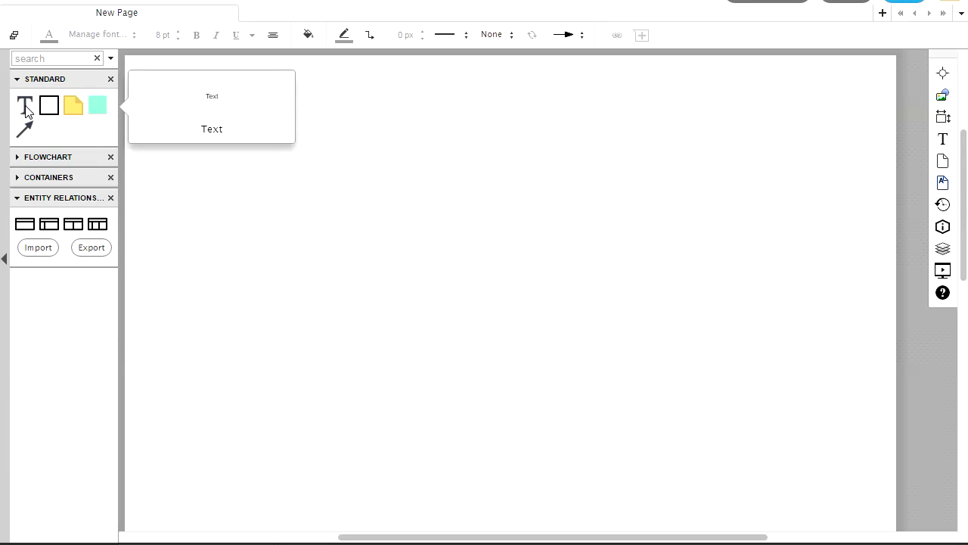
{"action": "left_click_drag", "start_coordinate": [25, 110], "coordinate": [487, 105]}
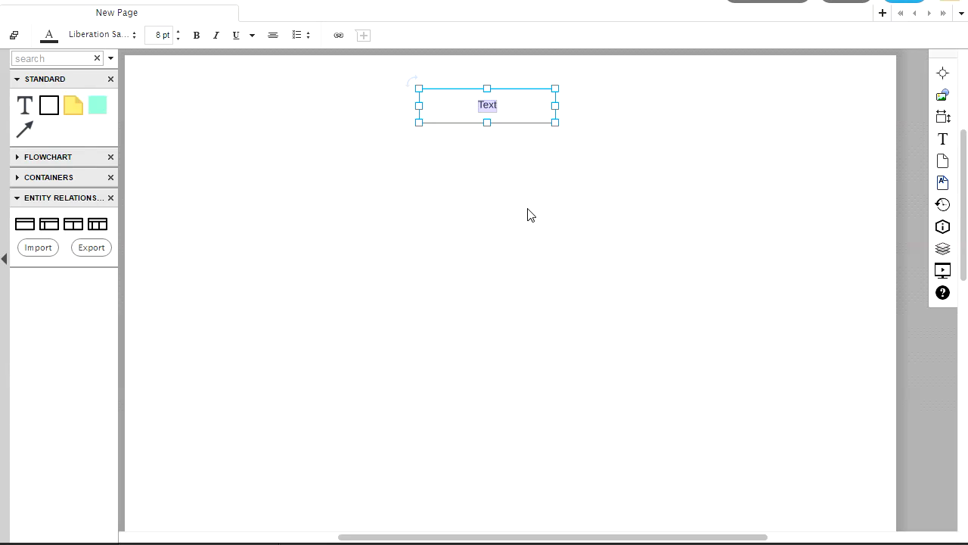
{"action": "type", "text": "Buyer-Agent-House"}
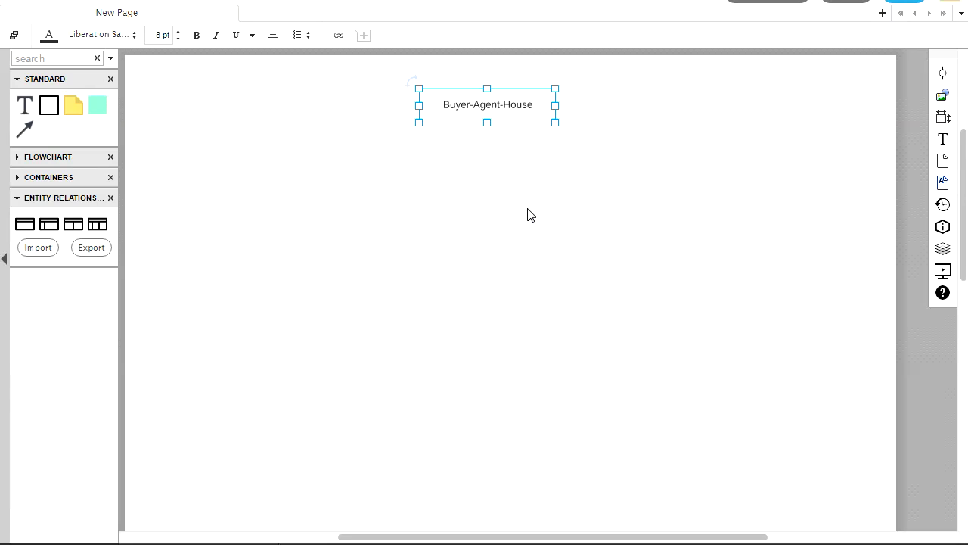
{"action": "type", "text": " ER Diagram"}
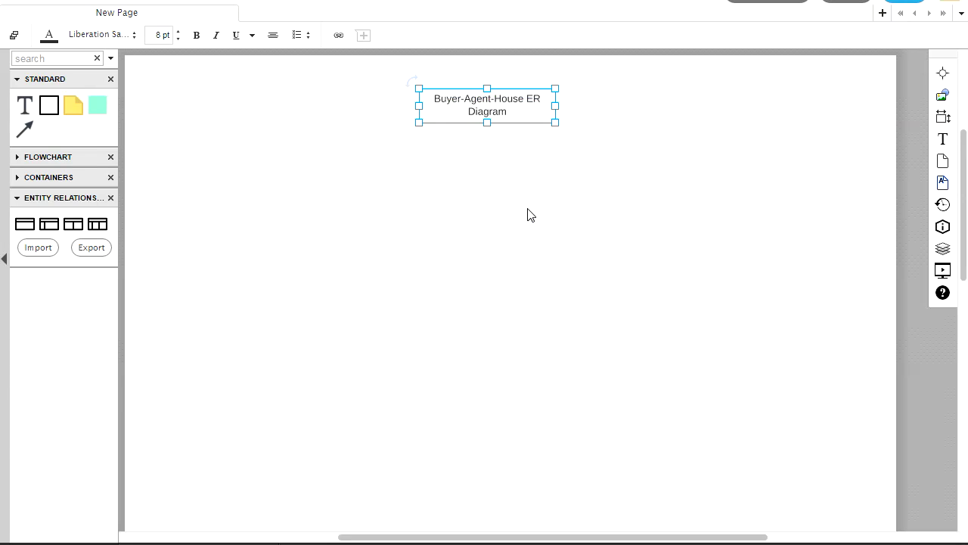
{"action": "key", "text": "Return"}
{"action": "type", "text": "Louie Lumberjack"}
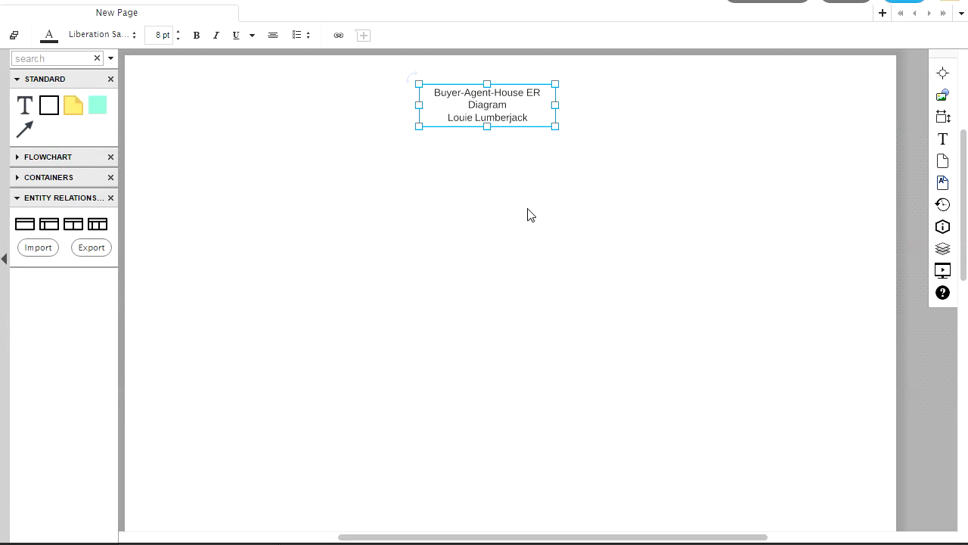
{"action": "key", "text": "Return"}
{"action": "type", "text": "CIS"}
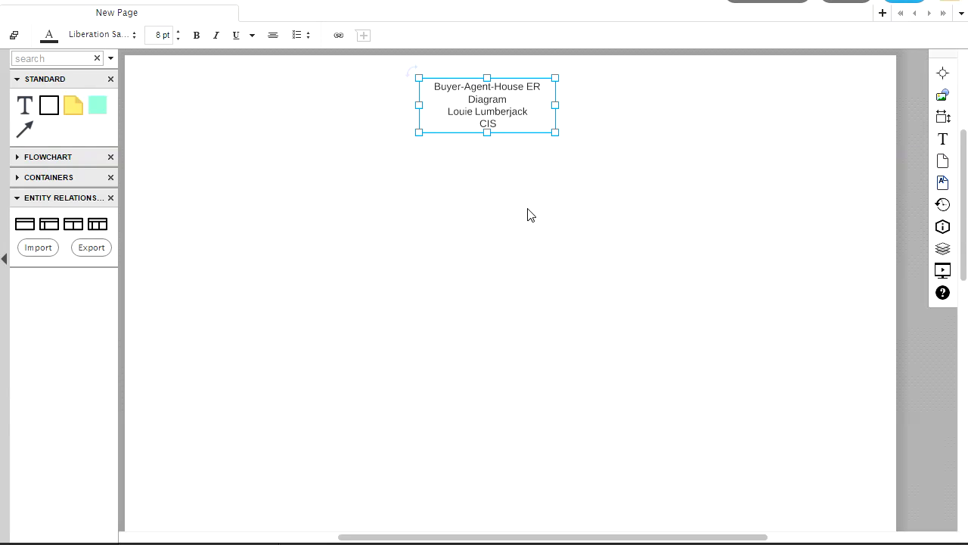
{"action": "type", "text": " 310 Section XX"}
Widen the title text block on both sides, reduce its height to fit three lines, and make its text bold.
{"action": "left_click_drag", "start_coordinate": [555, 105], "coordinate": [582, 108]}
{"action": "left_click_drag", "start_coordinate": [421, 105], "coordinate": [396, 108]}
{"action": "left_click_drag", "start_coordinate": [487, 133], "coordinate": [487, 122]}
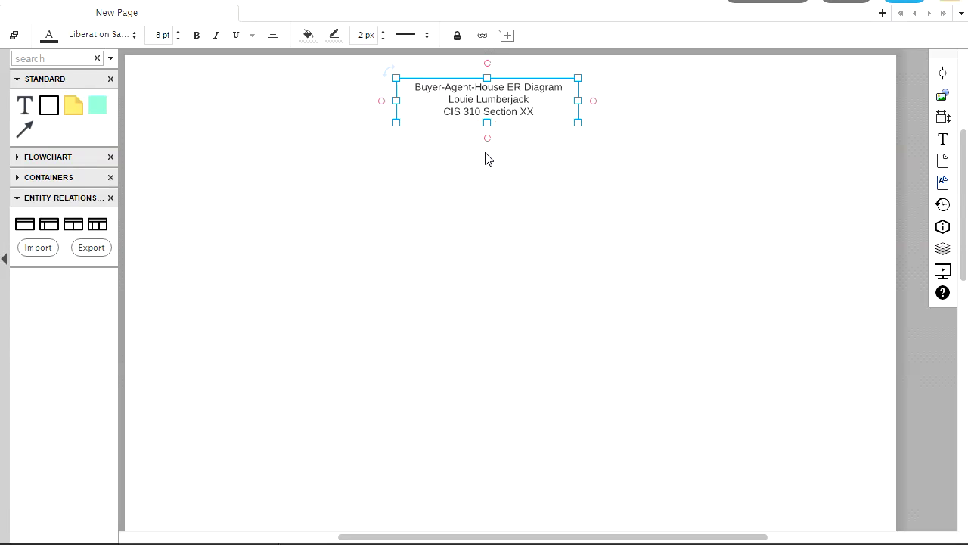
{"action": "left_click", "coordinate": [197, 34]}
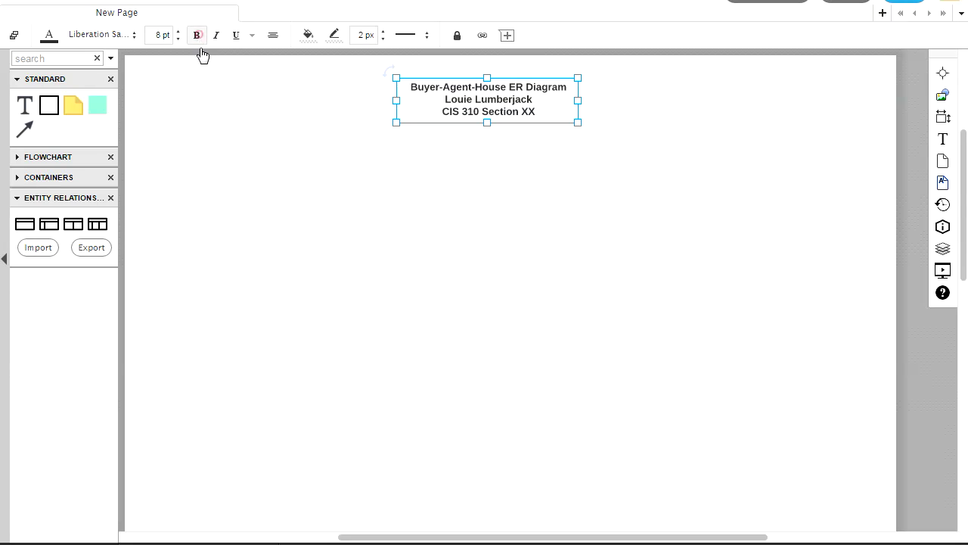
{"action": "left_click", "coordinate": [327, 177]}
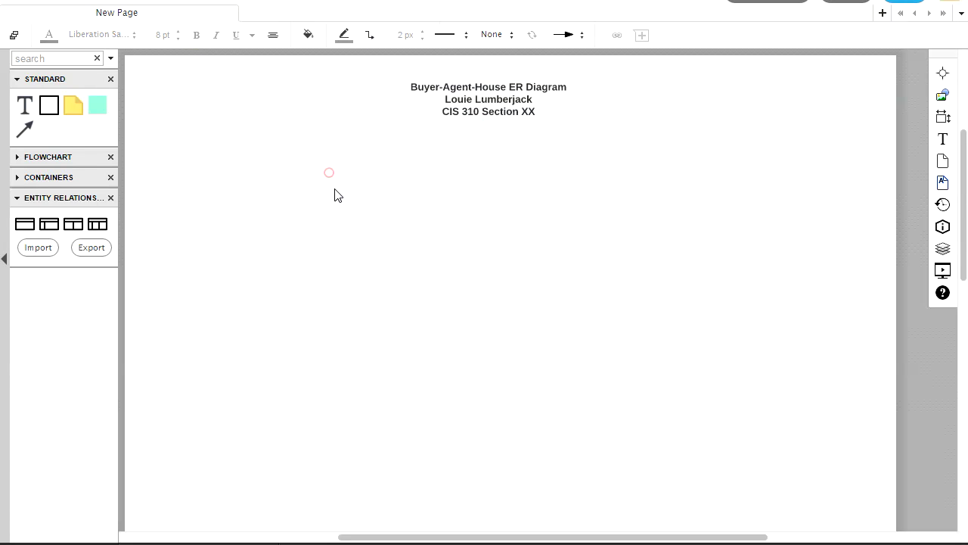
Try left alignment on the title text block and restore its centred alignment.
{"action": "left_click", "coordinate": [489, 89]}
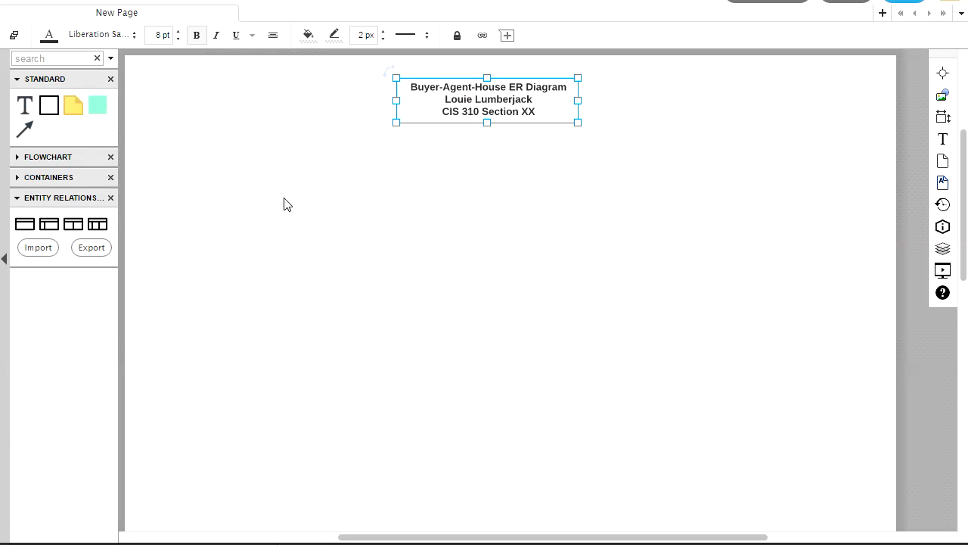
{"action": "left_click", "coordinate": [274, 35]}
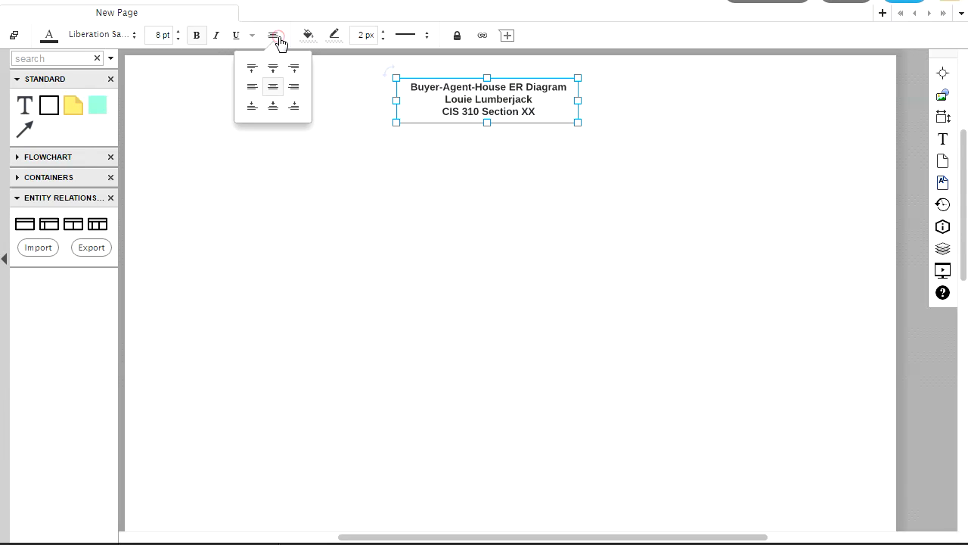
{"action": "left_click", "coordinate": [252, 88]}
{"action": "left_click", "coordinate": [274, 36]}
{"action": "left_click", "coordinate": [274, 36]}
{"action": "left_click", "coordinate": [277, 89]}
{"action": "left_click", "coordinate": [315, 217]}
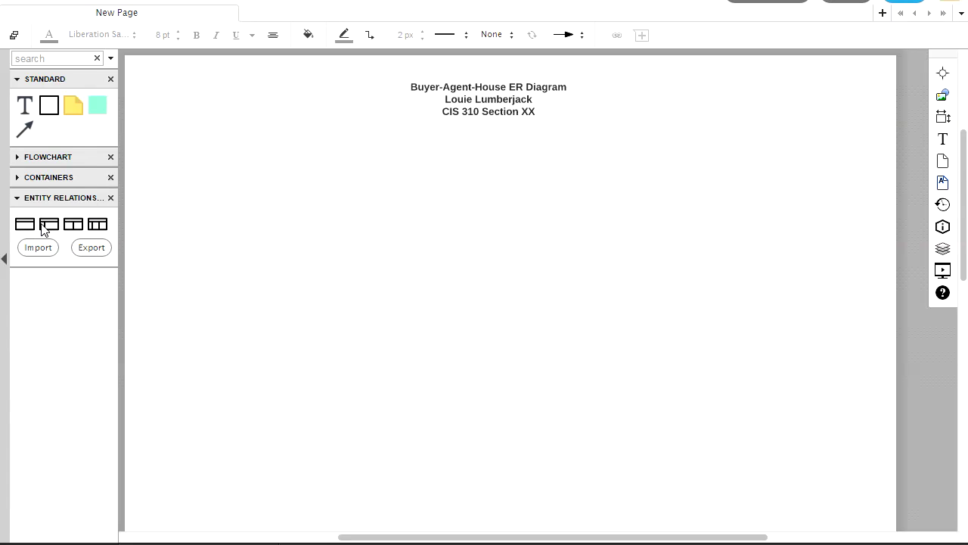
Add a three-column Key, Field and Type entity named Buyer below the title on the page's left side, and widen it.
{"action": "mouse_move", "coordinate": [101, 232]}
{"action": "mouse_move", "coordinate": [45, 230]}
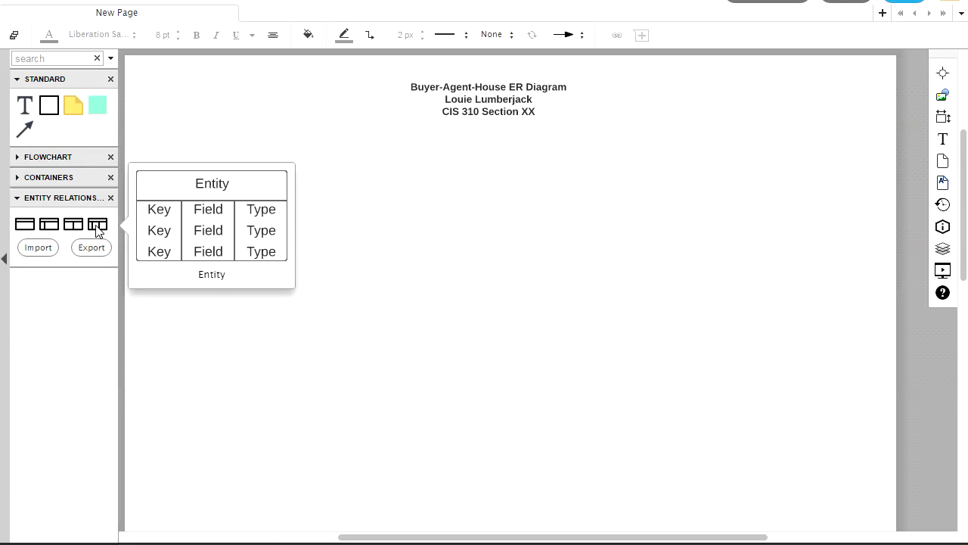
{"action": "left_click_drag", "start_coordinate": [97, 227], "coordinate": [286, 212]}
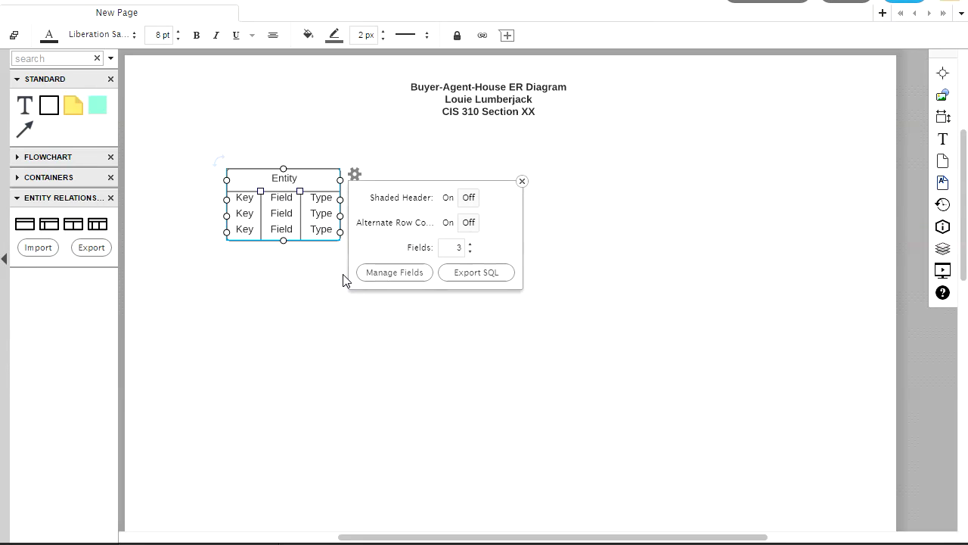
{"action": "double_click", "coordinate": [283, 178]}
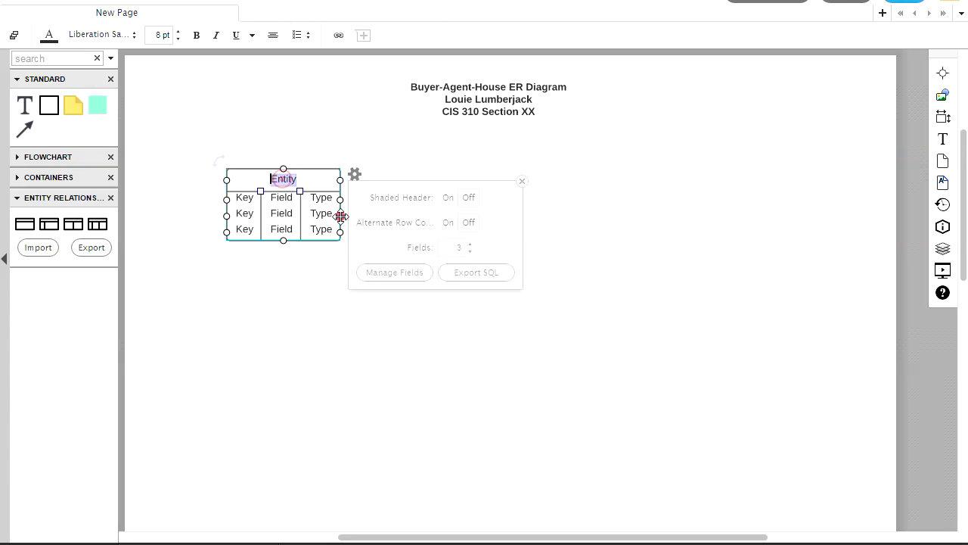
{"action": "type", "text": "Buyer"}
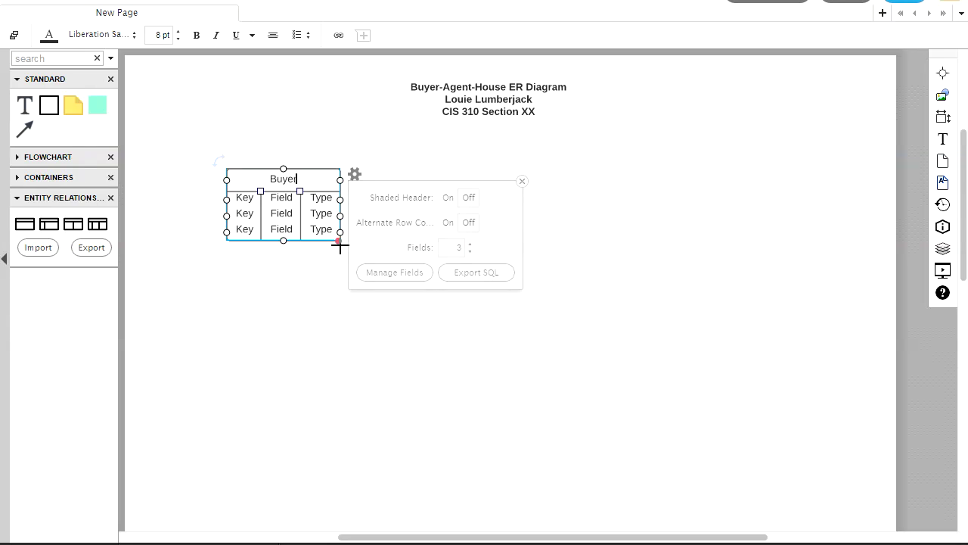
{"action": "left_click_drag", "start_coordinate": [340, 242], "coordinate": [433, 284]}
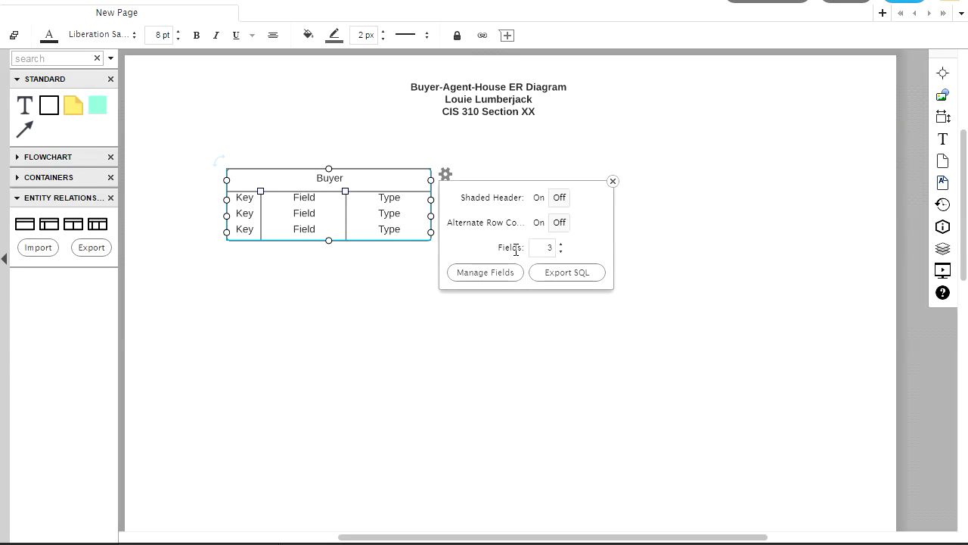
Set the Buyer entity to 4 fields and turn on its shaded header.
{"action": "left_click", "coordinate": [613, 181]}
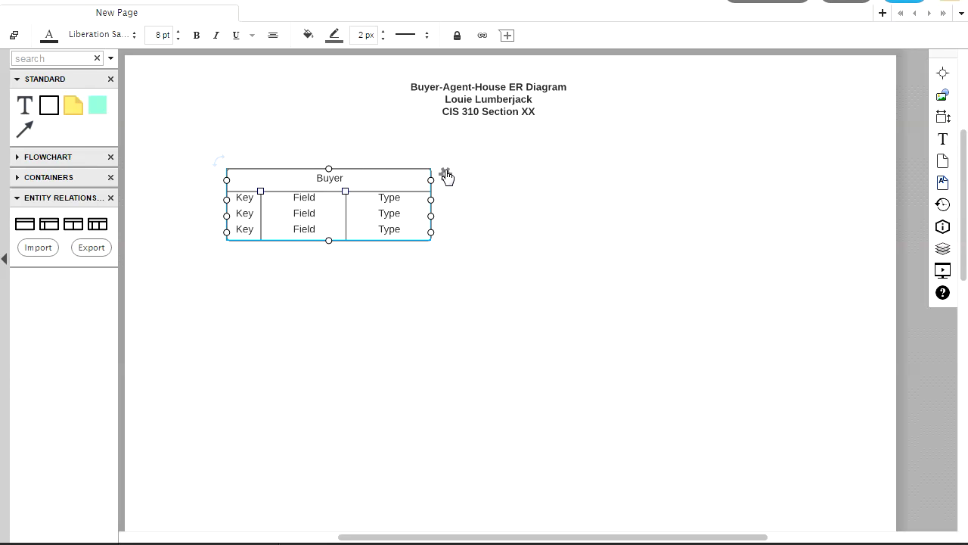
{"action": "left_click", "coordinate": [447, 176]}
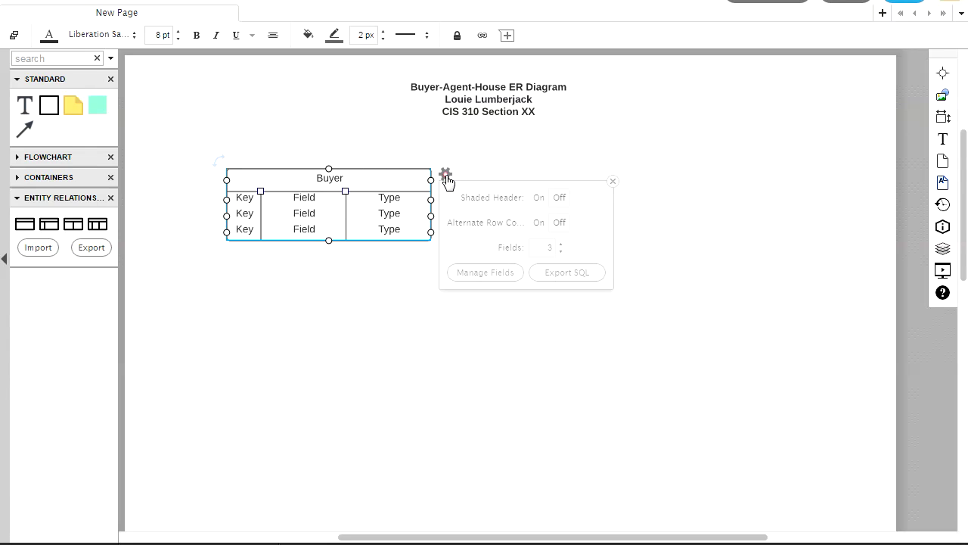
{"action": "left_click", "coordinate": [561, 244]}
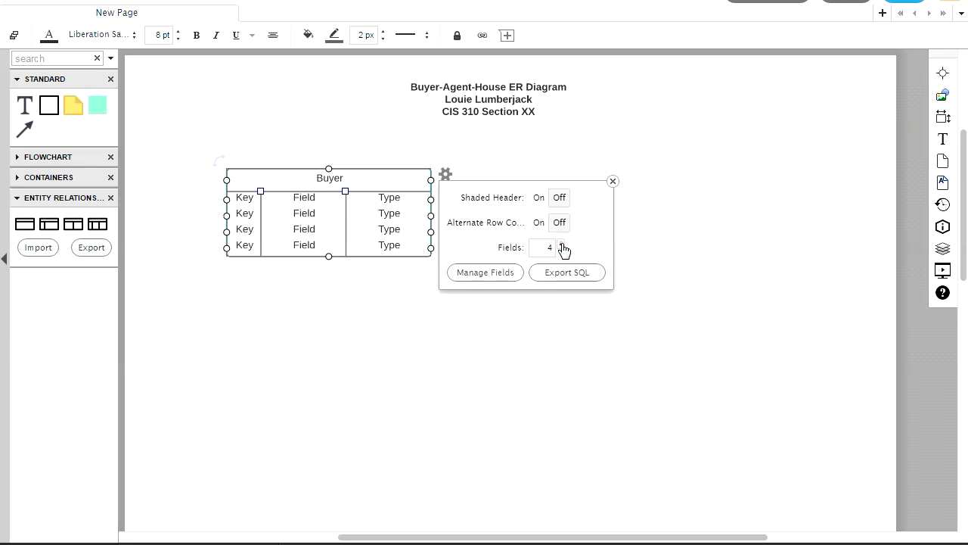
{"action": "left_click", "coordinate": [560, 250]}
{"action": "left_click", "coordinate": [561, 251]}
{"action": "double_click", "coordinate": [560, 243]}
{"action": "left_click", "coordinate": [561, 250]}
{"action": "left_click", "coordinate": [561, 244]}
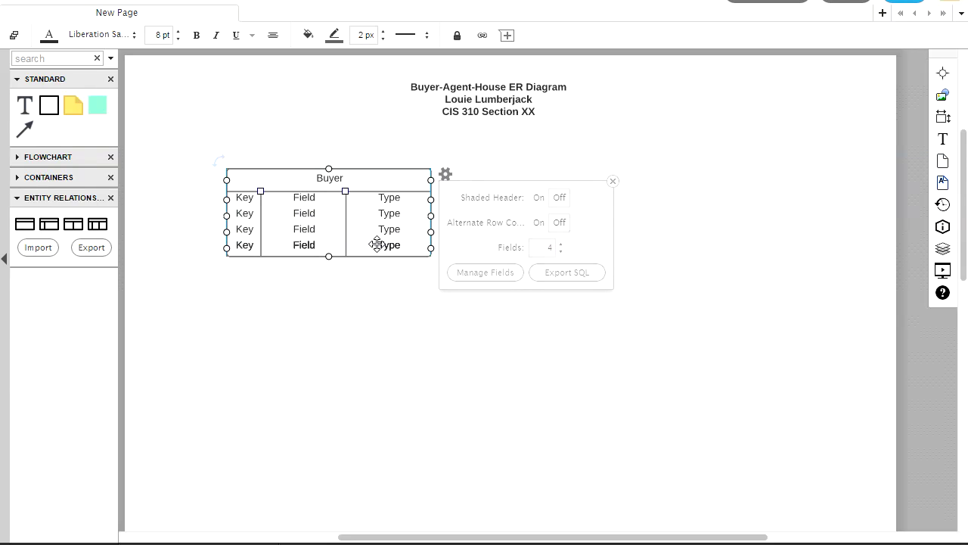
{"action": "double_click", "coordinate": [561, 243]}
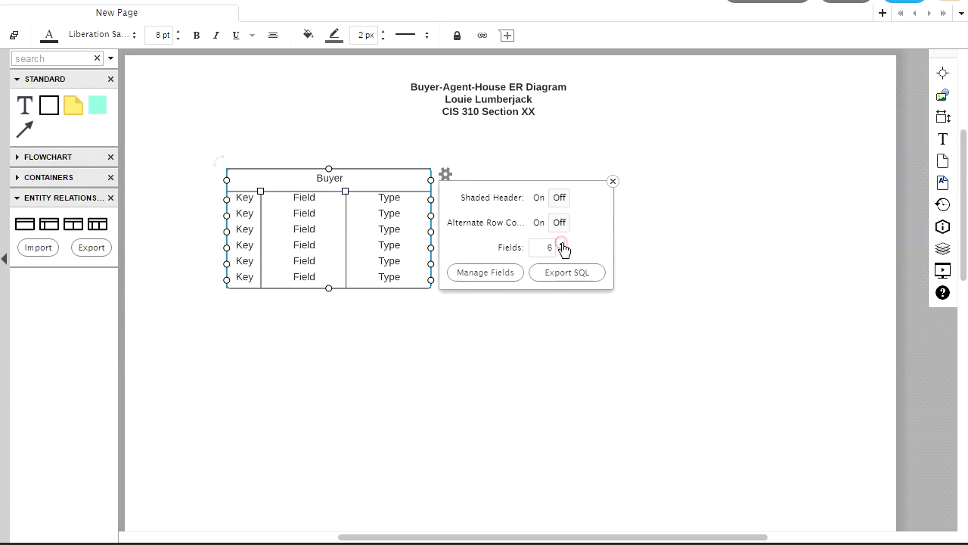
{"action": "double_click", "coordinate": [561, 252]}
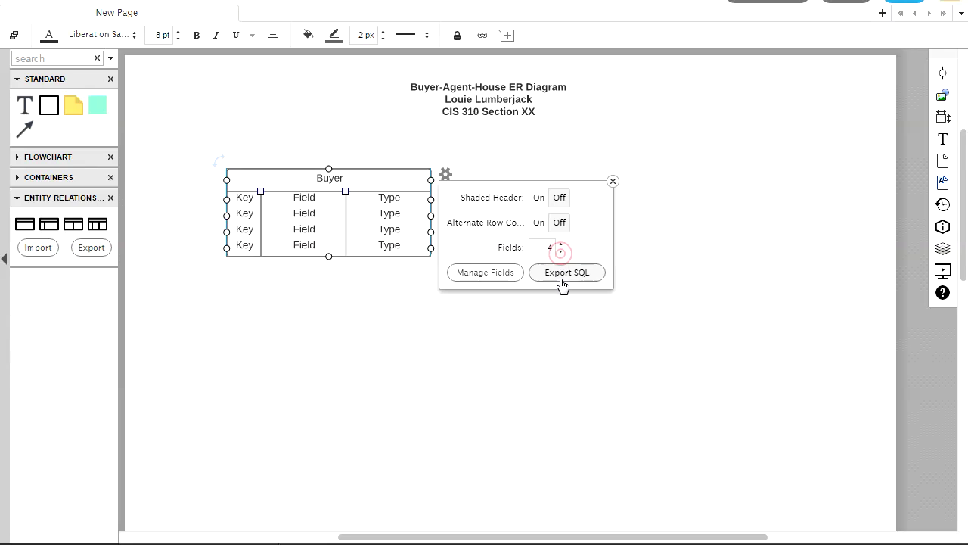
{"action": "left_click", "coordinate": [539, 198]}
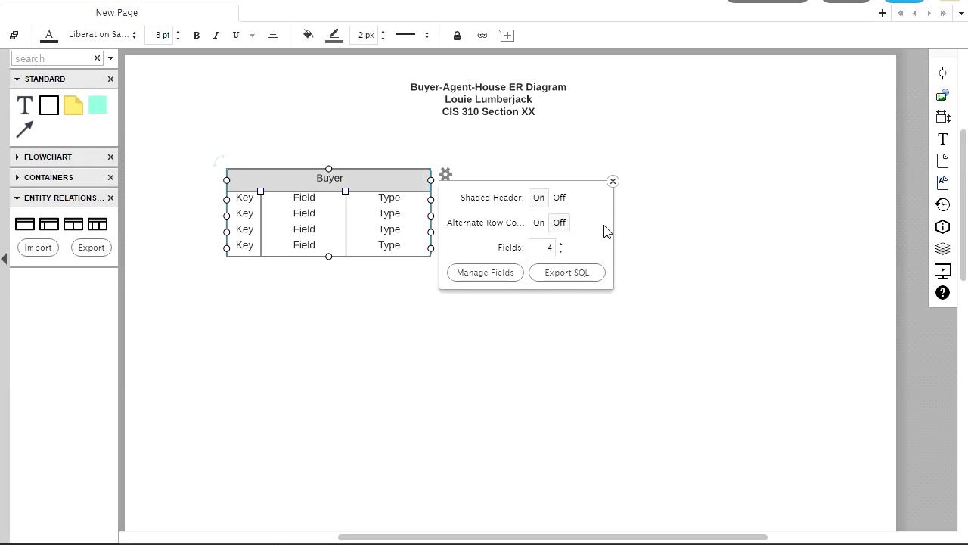
{"action": "left_click", "coordinate": [613, 182]}
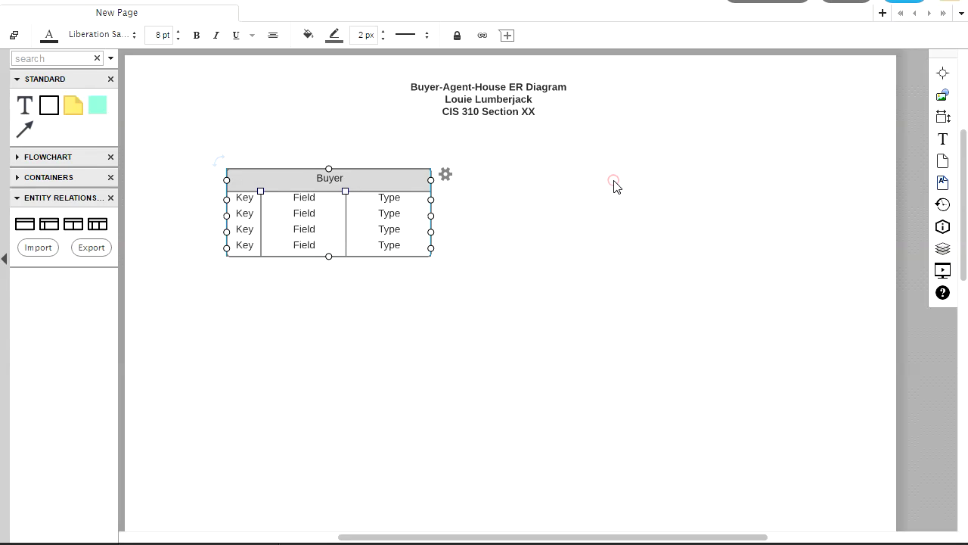
Fill the Buyer entity's first row with key PK, field BuyerID and type CHAR(10).
{"action": "double_click", "coordinate": [243, 199]}
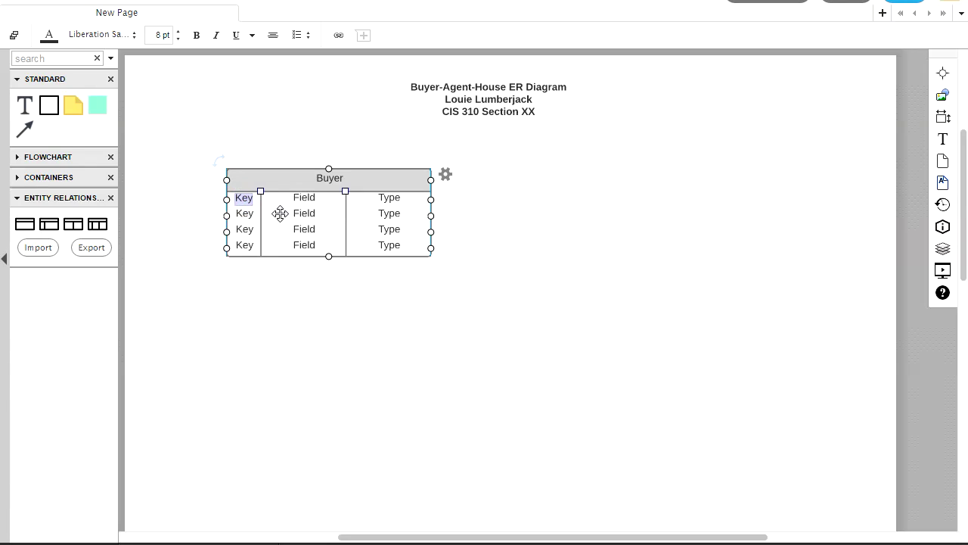
{"action": "type", "text": "PK"}
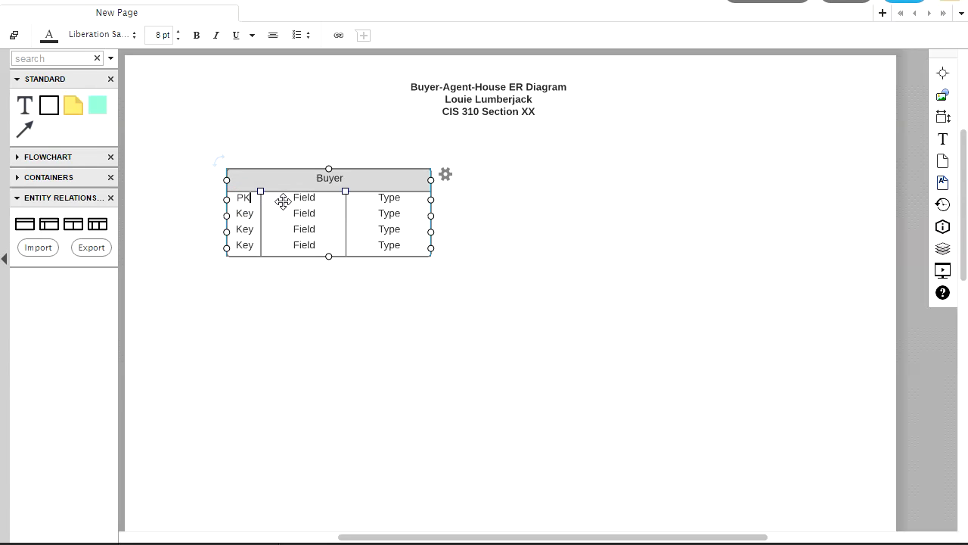
{"action": "double_click", "coordinate": [301, 197]}
{"action": "type", "text": "BuyerID"}
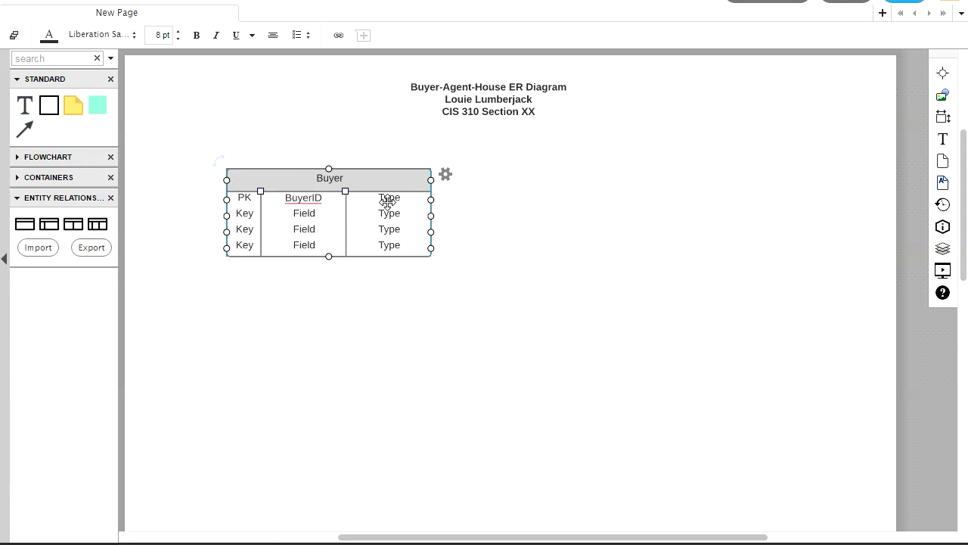
{"action": "double_click", "coordinate": [389, 199]}
{"action": "type", "text": "CHAR(10)"}
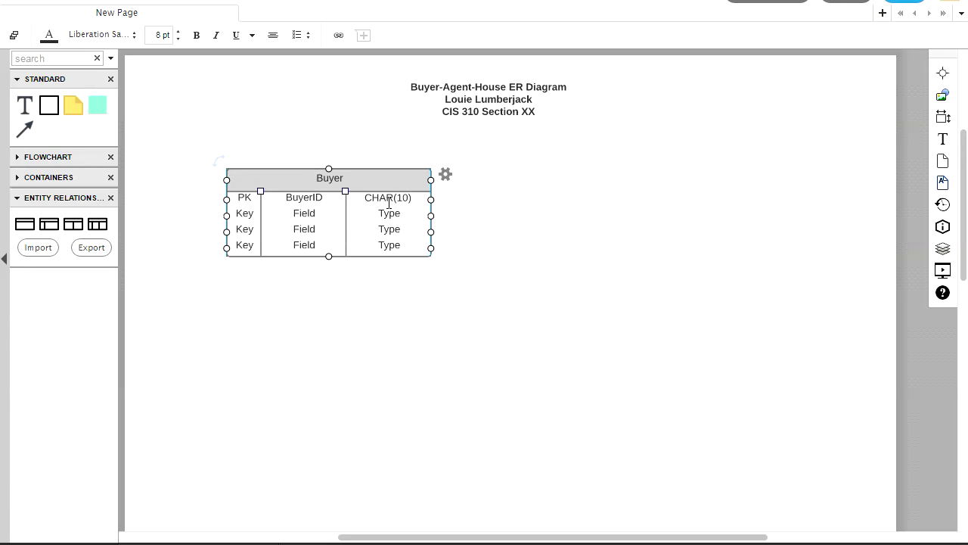
Clear the key in the Buyer entity's second row and enter field FirstName with type VARCHAR(30).
{"action": "double_click", "coordinate": [243, 213]}
{"action": "key", "text": "BackSpace"}
{"action": "double_click", "coordinate": [304, 213]}
{"action": "key", "text": "BackSpace"}
{"action": "type", "text": "FirstName"}
{"action": "double_click", "coordinate": [388, 212]}
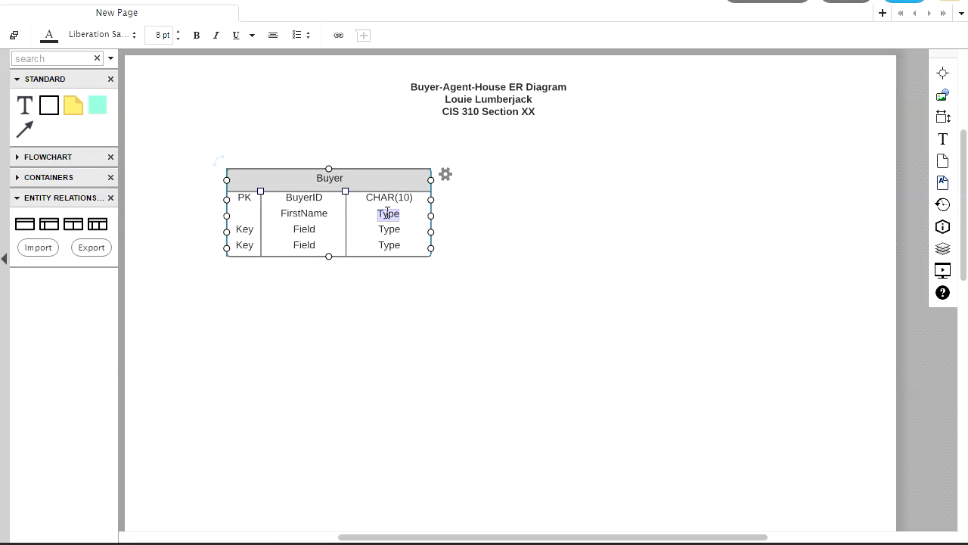
{"action": "type", "text": "VARCHAR(30)"}
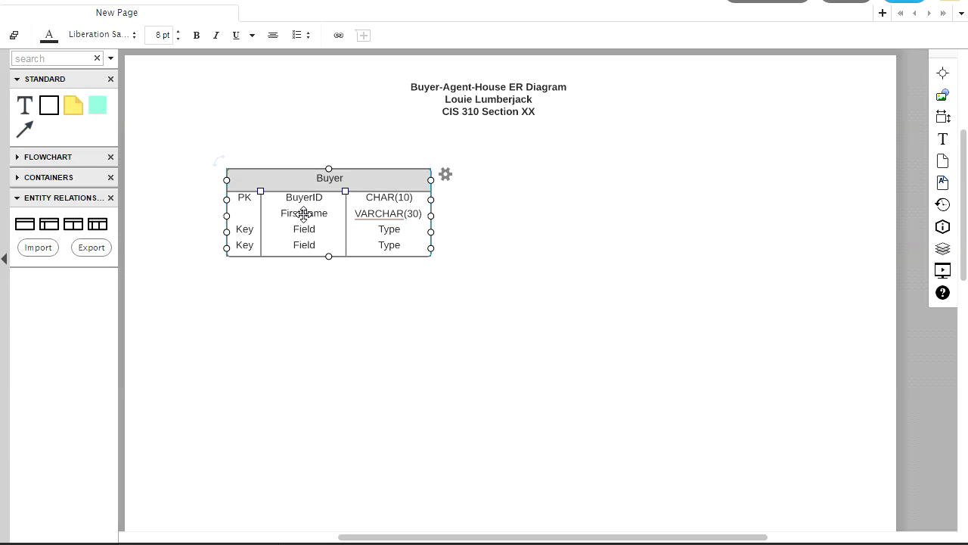
Clear the key in the Buyer entity's third row and enter field LastName with type VARCHAR(30).
{"action": "double_click", "coordinate": [242, 229]}
{"action": "key", "text": "BackSpace"}
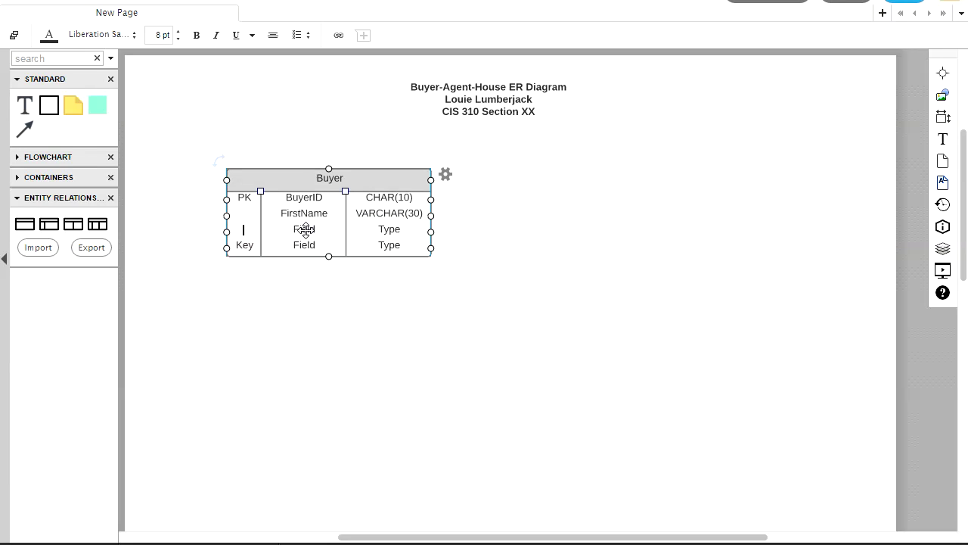
{"action": "double_click", "coordinate": [310, 228]}
{"action": "type", "text": "LastName"}
{"action": "double_click", "coordinate": [387, 229]}
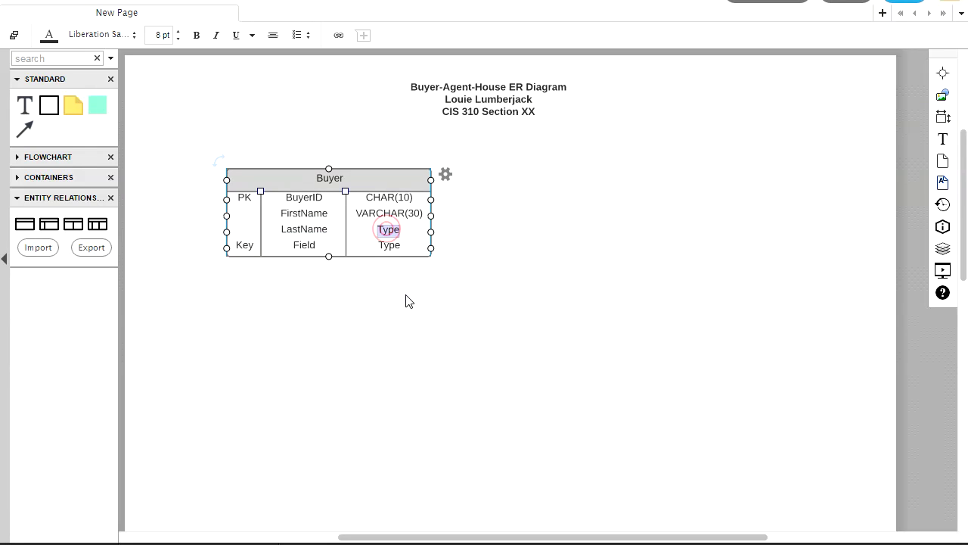
{"action": "type", "text": "CHAR"}
{"action": "key", "text": "BackSpace"}
{"action": "key", "text": "BackSpace"}
{"action": "key", "text": "BackSpace"}
{"action": "type", "text": "VARCHAR("}
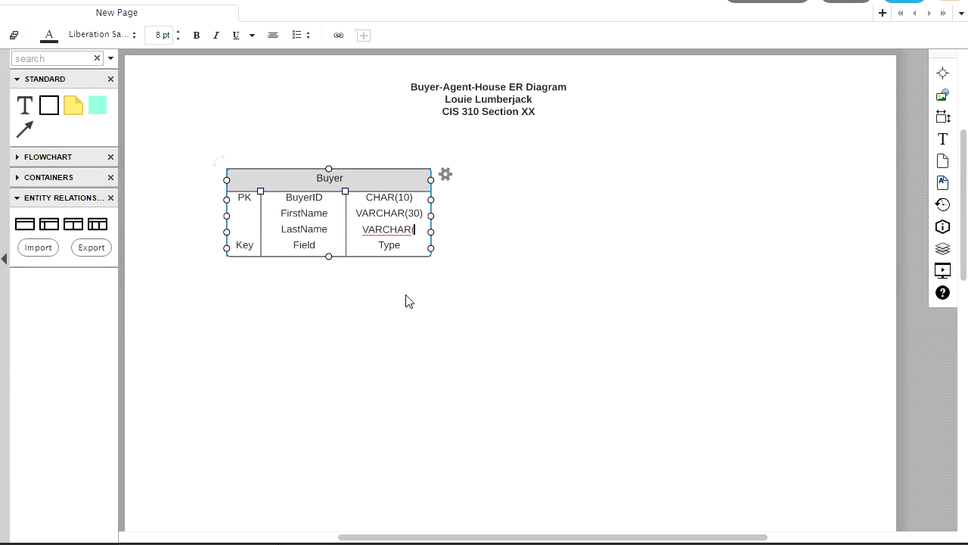
{"action": "type", "text": "30)"}
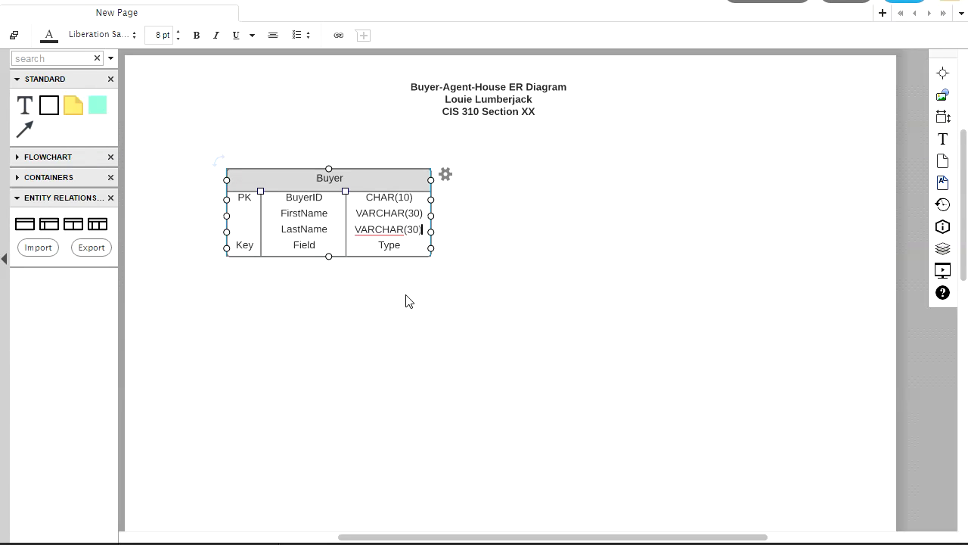
Fill the Buyer entity's fourth row with key FK, field AgentID and type CHAR(10).
{"action": "left_click", "coordinate": [244, 248]}
{"action": "type", "text": "FK"}
{"action": "double_click", "coordinate": [295, 241]}
{"action": "type", "text": "AGentI"}
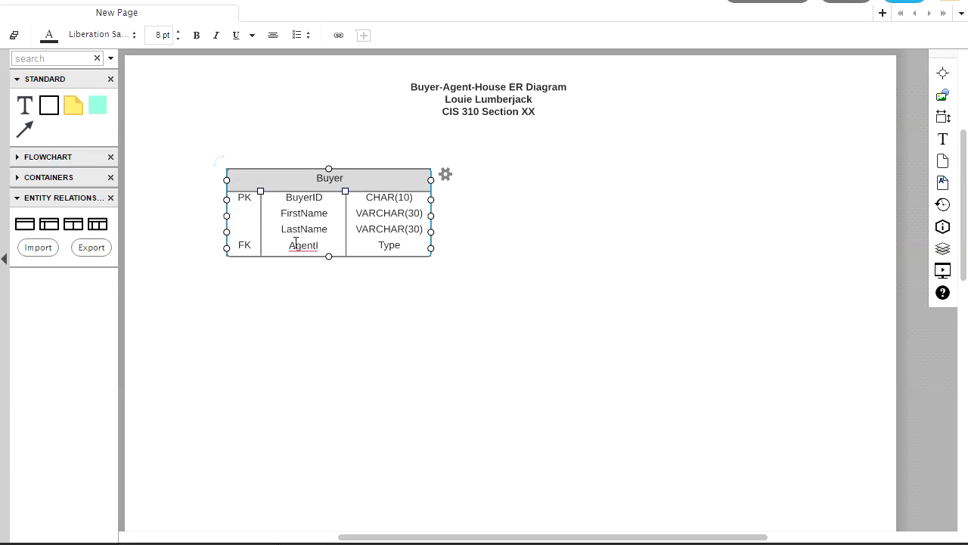
{"action": "type", "text": " D"}
{"action": "double_click", "coordinate": [389, 244]}
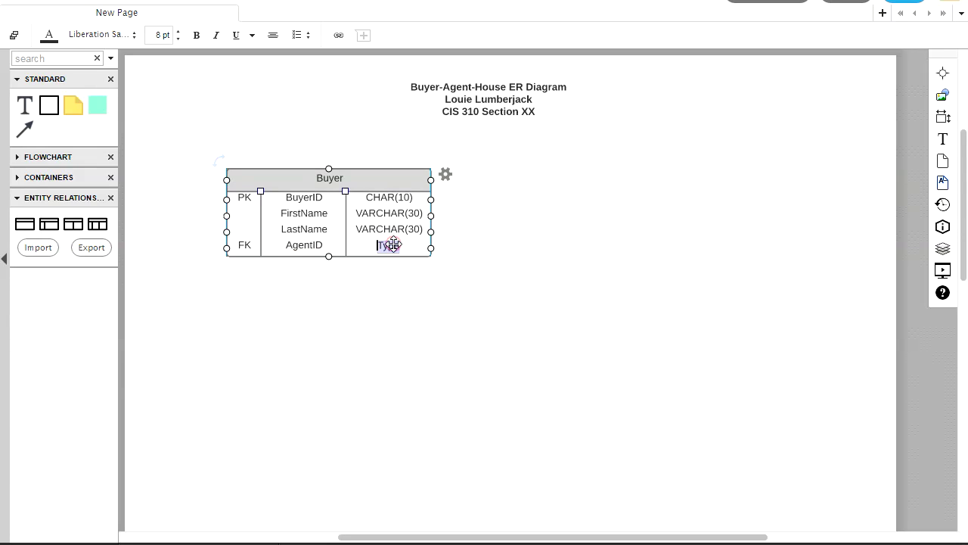
{"action": "type", "text": "CHAR(10)"}
{"action": "left_click", "coordinate": [467, 282]}
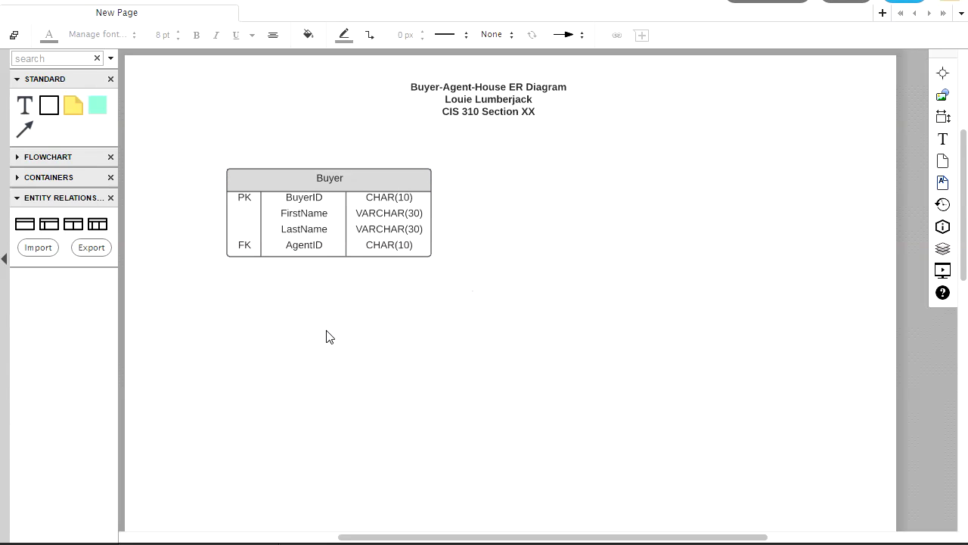
Add a three-column Key, Field and Type entity named Agent 2 in to the right of Buyer, top-aligned, with a shaded header.
{"action": "mouse_move", "coordinate": [97, 229]}
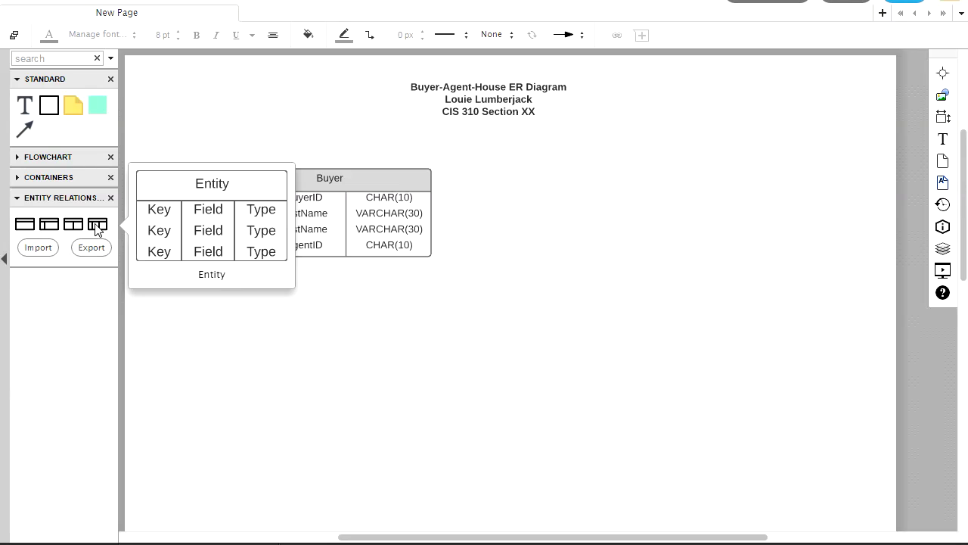
{"action": "left_click_drag", "start_coordinate": [97, 228], "coordinate": [666, 203]}
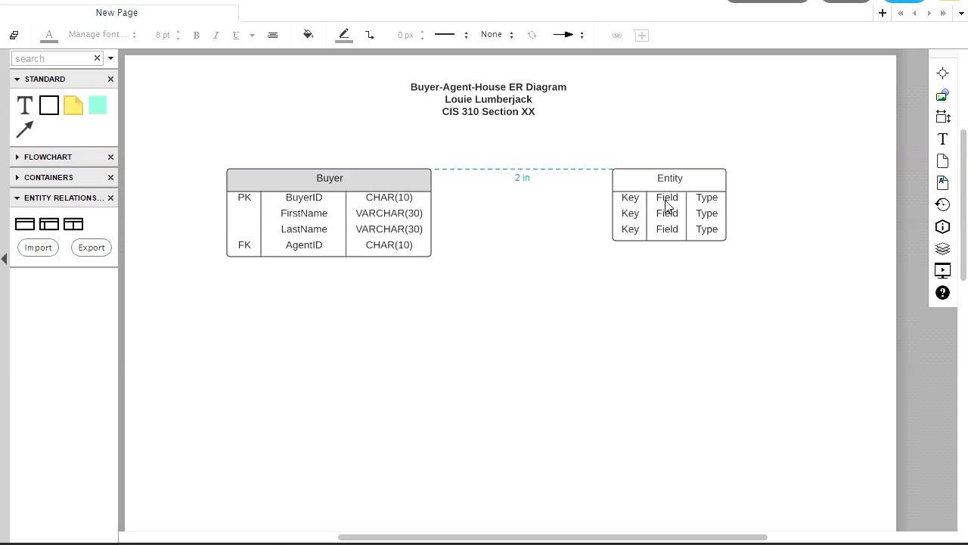
{"action": "left_click_drag", "start_coordinate": [667, 202], "coordinate": [665, 201]}
{"action": "double_click", "coordinate": [673, 179]}
{"action": "type", "text": "Agent"}
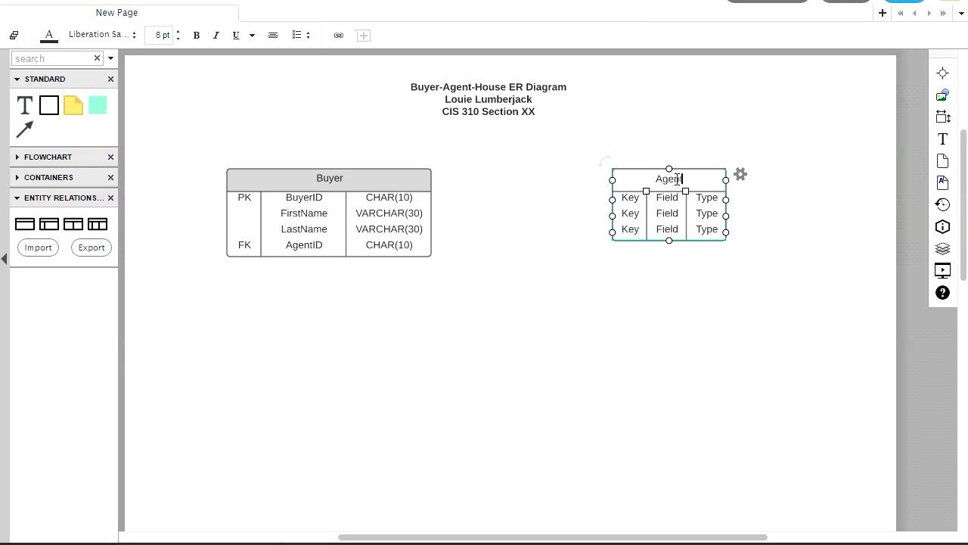
{"action": "left_click", "coordinate": [740, 174]}
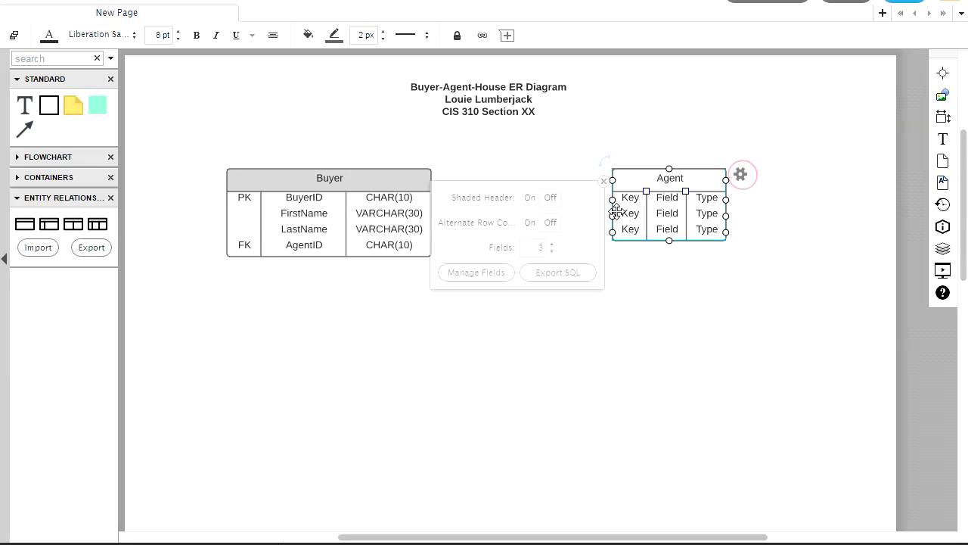
{"action": "left_click", "coordinate": [529, 198]}
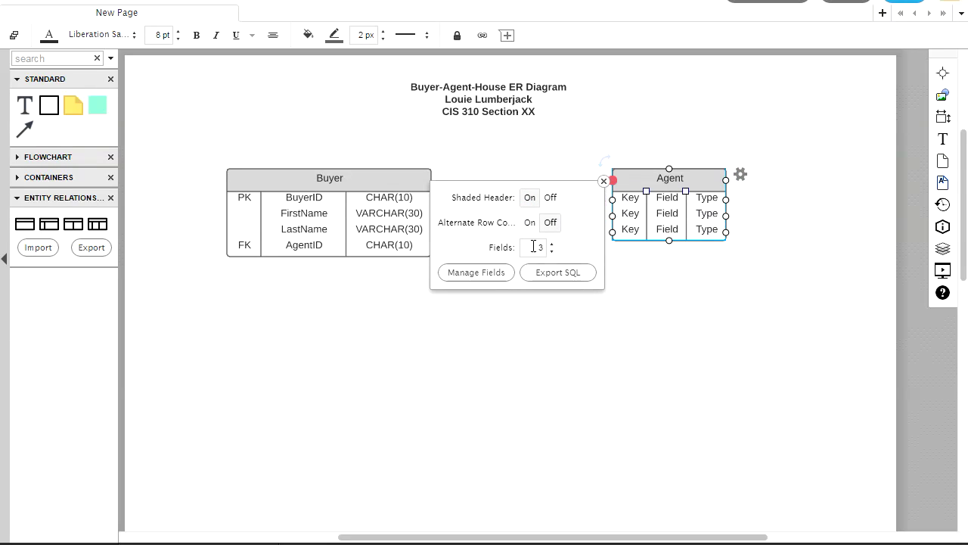
{"action": "left_click", "coordinate": [603, 181]}
Fill the Agent entity's first row with key PK, field AgentID and type CHAR(10).
{"action": "left_click", "coordinate": [629, 202]}
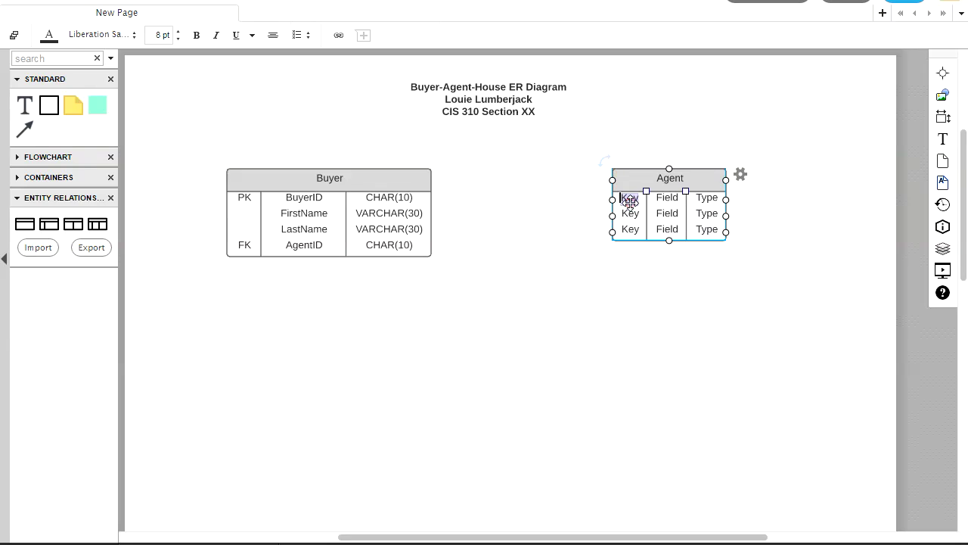
{"action": "double_click", "coordinate": [630, 202]}
{"action": "type", "text": "PK"}
{"action": "double_click", "coordinate": [668, 200]}
{"action": "type", "text": "AgentID"}
{"action": "double_click", "coordinate": [704, 198]}
{"action": "type", "text": "CHAR(1"}
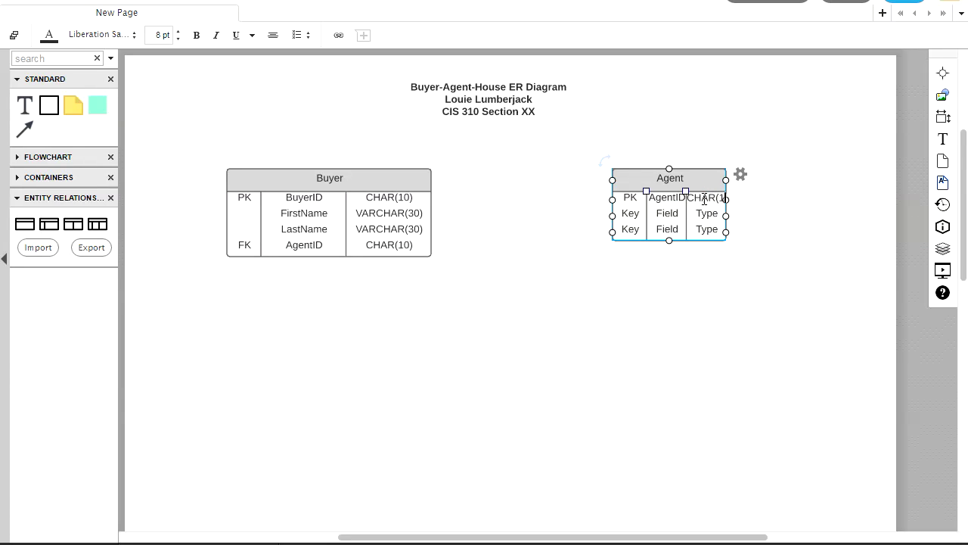
{"action": "type", "text": "0"}
Widen the Agent entity and adjust its column dividers so the first row's text fits.
{"action": "left_click_drag", "start_coordinate": [725, 240], "coordinate": [783, 256]}
{"action": "mouse_move", "coordinate": [716, 198]}
{"action": "left_mouse_down"}
{"action": "mouse_move", "coordinate": [708, 201]}
{"action": "mouse_move", "coordinate": [720, 201]}
{"action": "left_mouse_up"}
{"action": "left_click_drag", "start_coordinate": [647, 194], "coordinate": [653, 200]}
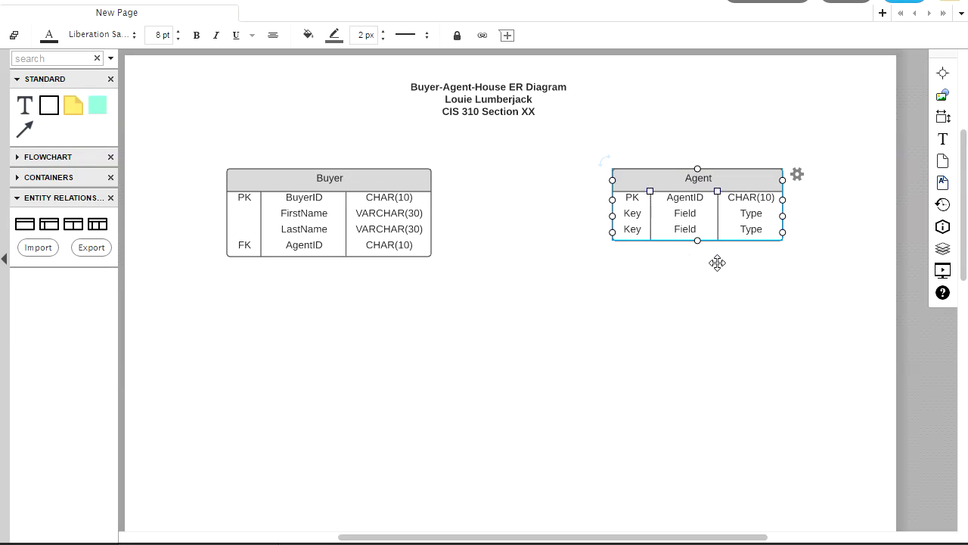
Clear the key in the Agent entity's second row, enter FirstName with type VARCHAR(30), and shift both column dividers to widen the Type column.
{"action": "double_click", "coordinate": [633, 213]}
{"action": "key", "text": "BackSpace"}
{"action": "double_click", "coordinate": [681, 212]}
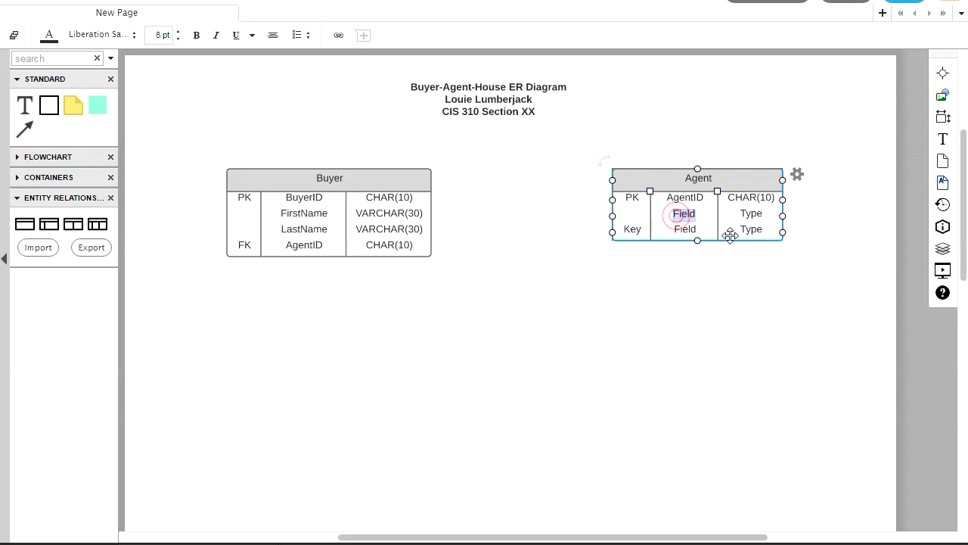
{"action": "type", "text": "FirstName"}
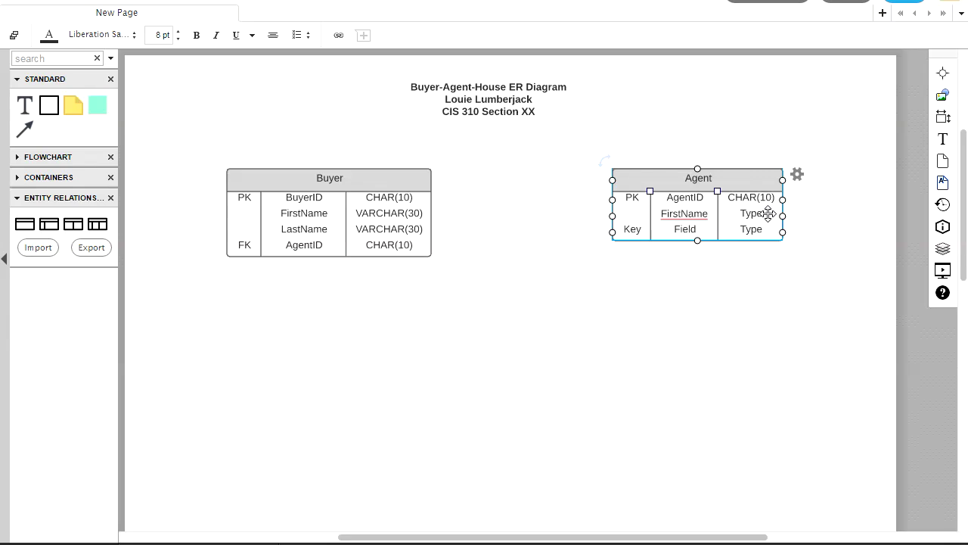
{"action": "double_click", "coordinate": [758, 213]}
{"action": "type", "text": "VARCH"}
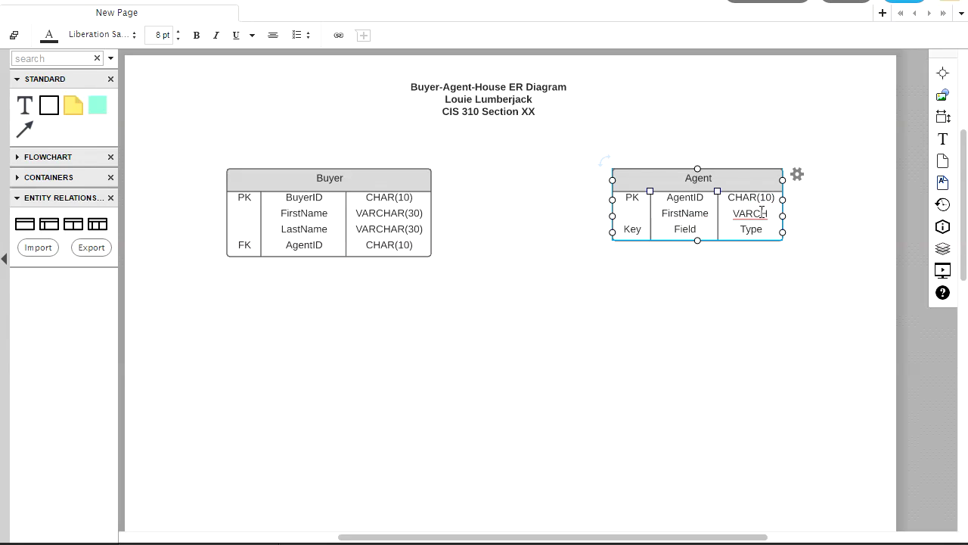
{"action": "type", "text": "AR(30))"}
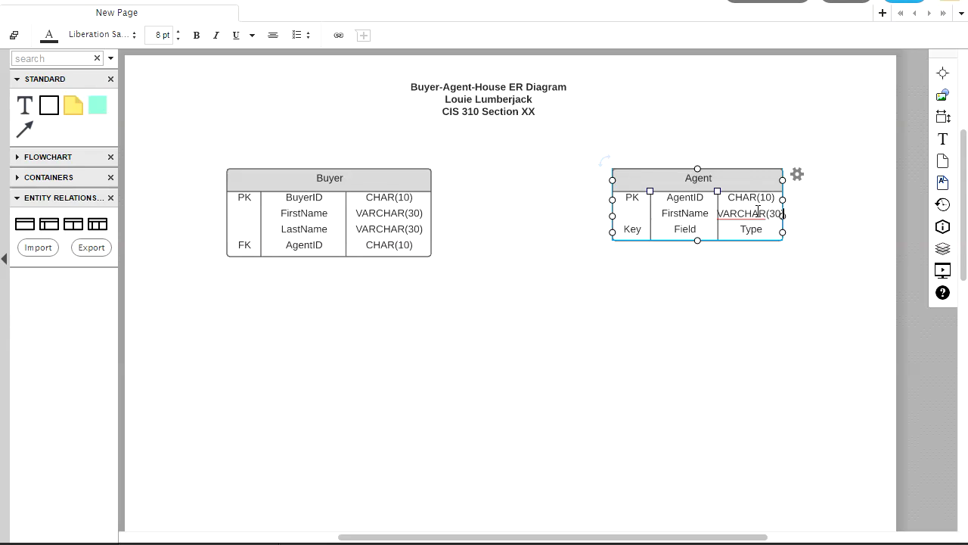
{"action": "left_click_drag", "start_coordinate": [717, 191], "coordinate": [705, 190]}
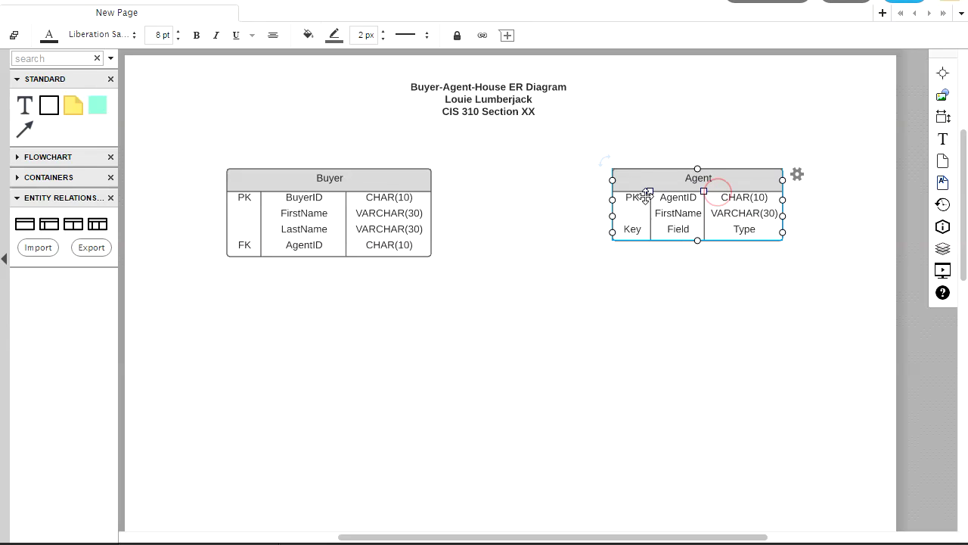
{"action": "left_click_drag", "start_coordinate": [646, 195], "coordinate": [637, 194]}
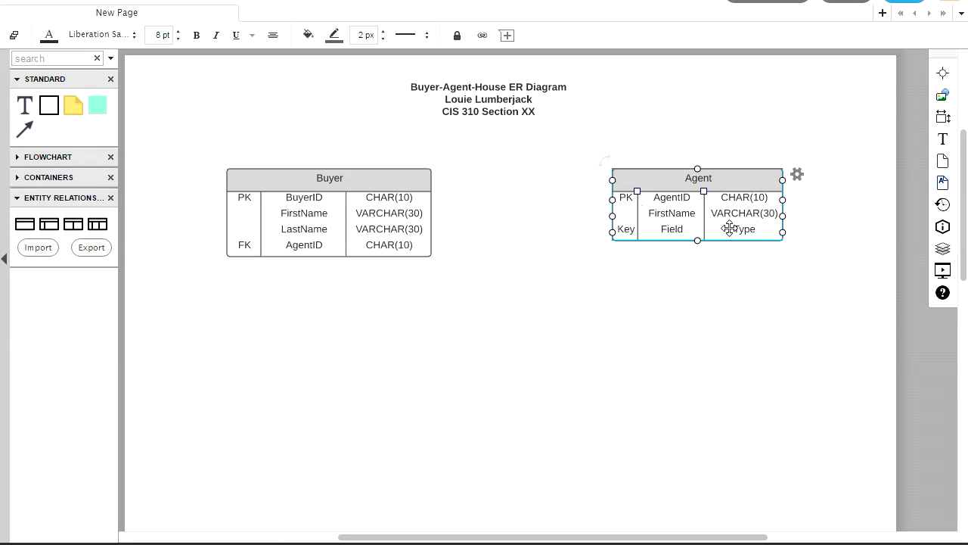
Enter field LastName with type VARCHAR(30) in the Agent entity's third row.
{"action": "double_click", "coordinate": [676, 229]}
{"action": "key", "text": "BackSpace"}
{"action": "type", "text": "LastName"}
{"action": "double_click", "coordinate": [740, 229]}
{"action": "type", "text": "VARCHAR(30)"}
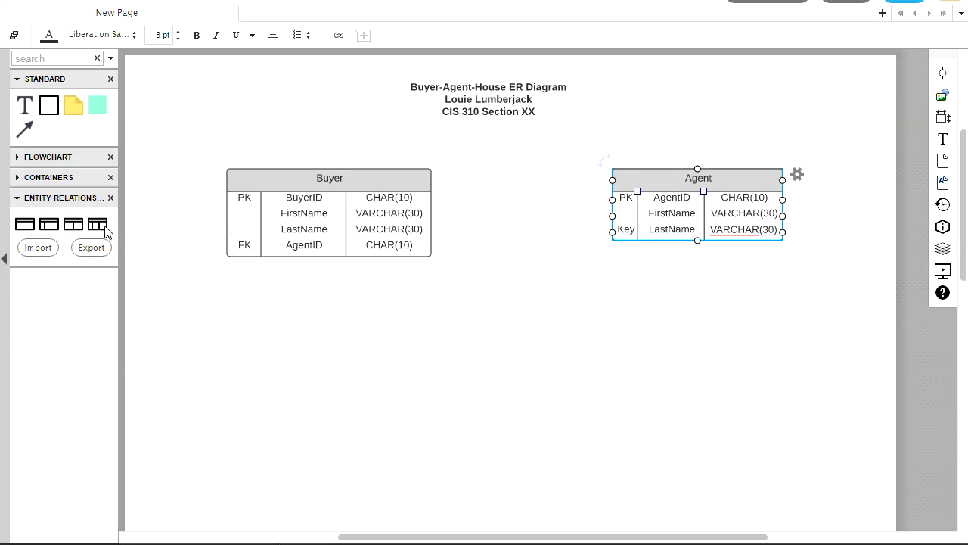
Add another three-column Key, Field and Type entity named House below and between Buyer and Agent.
{"action": "left_click_drag", "start_coordinate": [97, 224], "coordinate": [509, 399]}
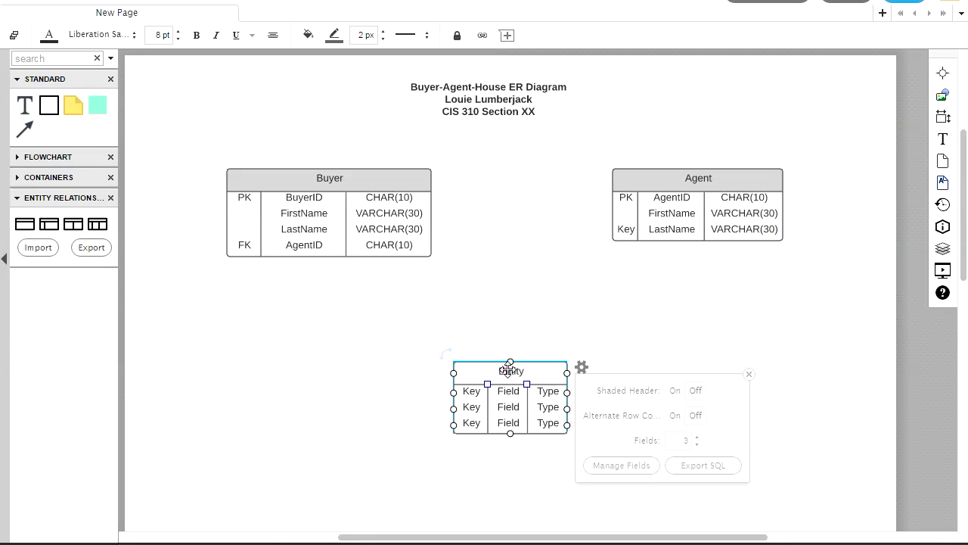
{"action": "double_click", "coordinate": [511, 371]}
{"action": "type", "text": "House"}
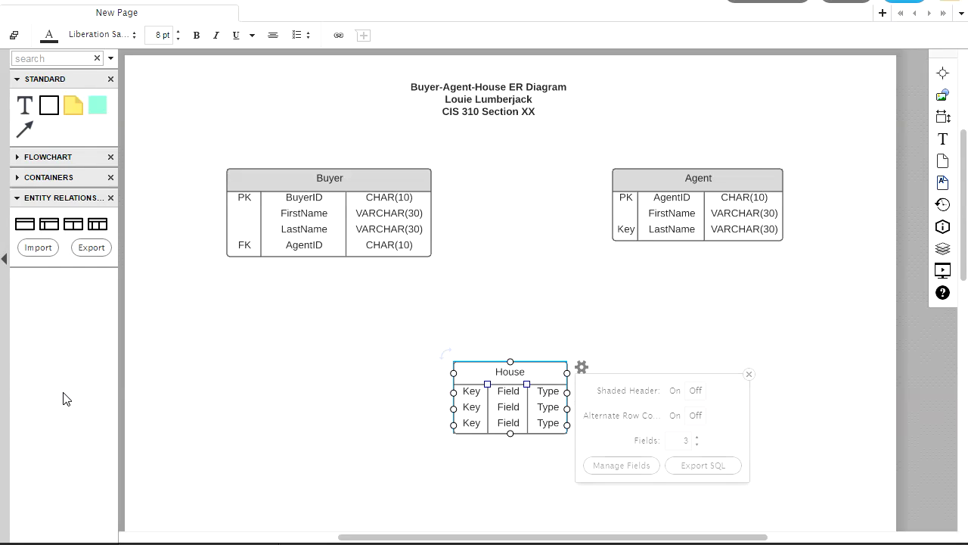
Set the House entity to 7 fields and turn on its shaded header.
{"action": "left_click", "coordinate": [697, 438]}
{"action": "left_click", "coordinate": [697, 437]}
{"action": "left_click", "coordinate": [696, 438]}
{"action": "left_click", "coordinate": [697, 437]}
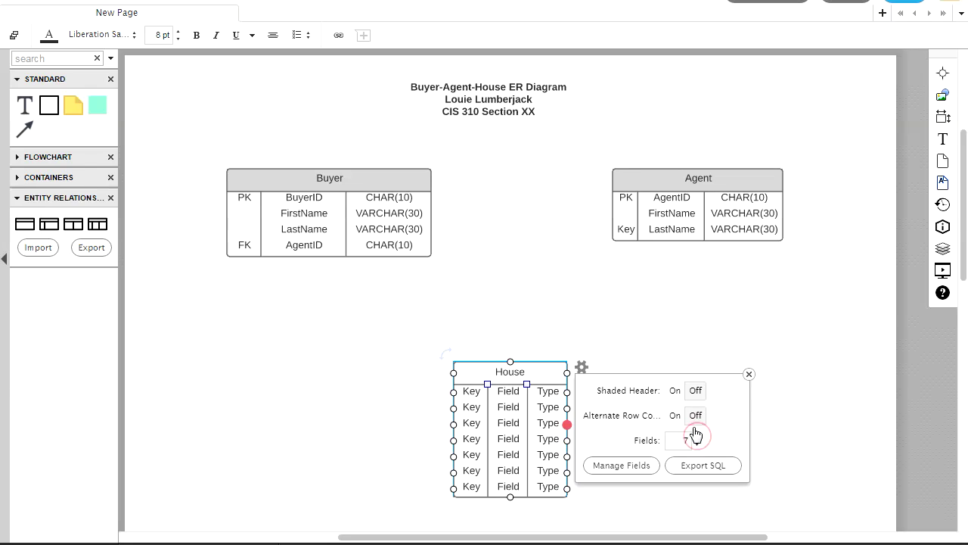
{"action": "left_click", "coordinate": [675, 391]}
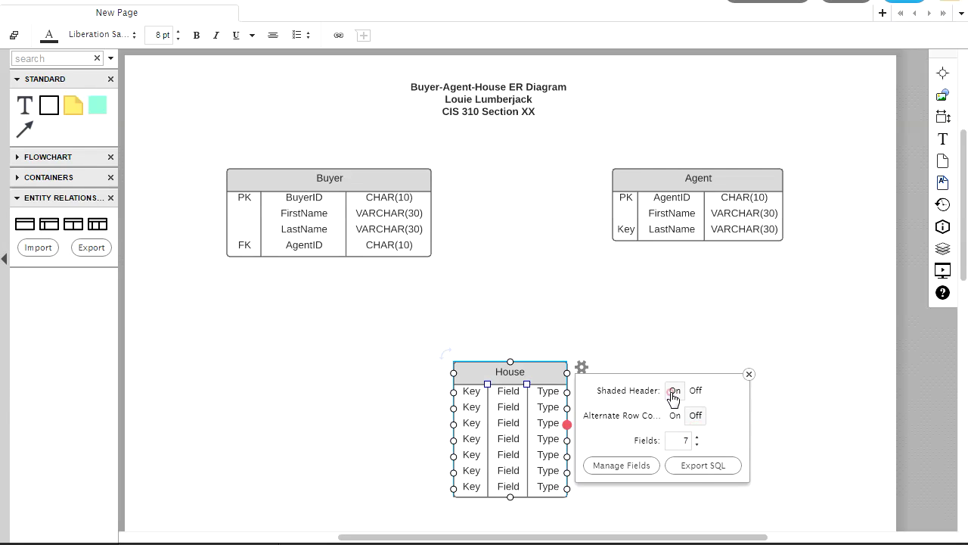
{"action": "left_click", "coordinate": [749, 375]}
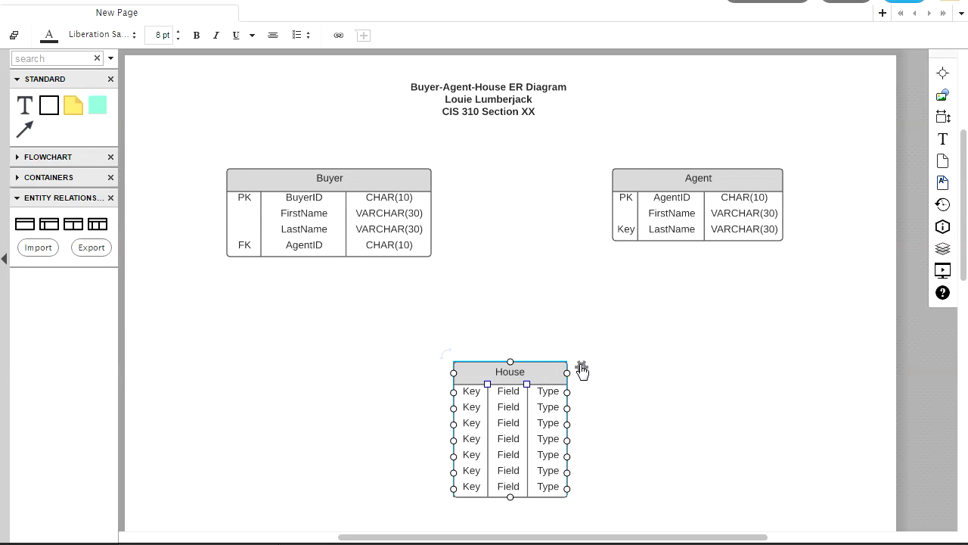
Widen the House entity to about double and reposition it at X 3.125 in, Y 3.125 in.
{"action": "left_click", "coordinate": [581, 368]}
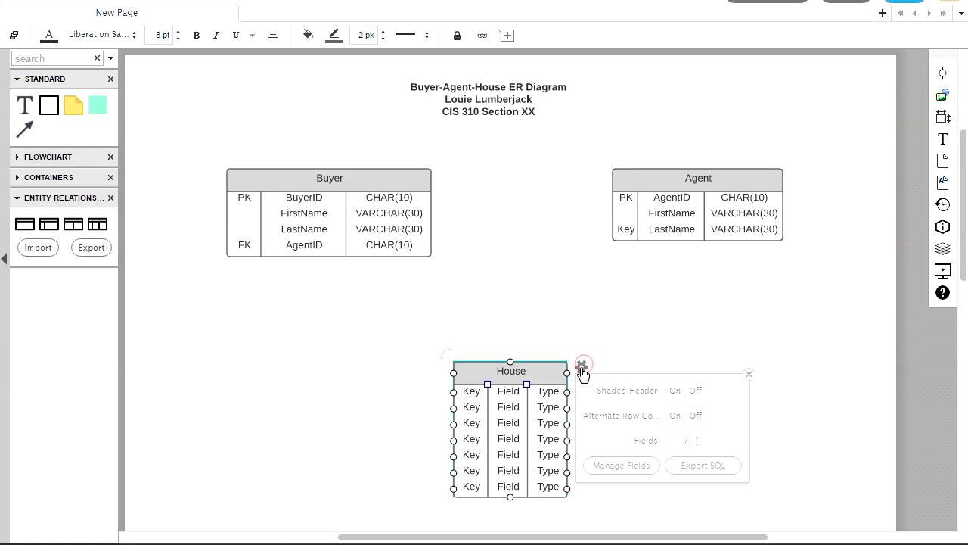
{"action": "left_click", "coordinate": [581, 369]}
{"action": "left_click_drag", "start_coordinate": [537, 368], "coordinate": [536, 345]}
{"action": "left_click_drag", "start_coordinate": [566, 467], "coordinate": [681, 480]}
{"action": "left_click_drag", "start_coordinate": [625, 346], "coordinate": [578, 350]}
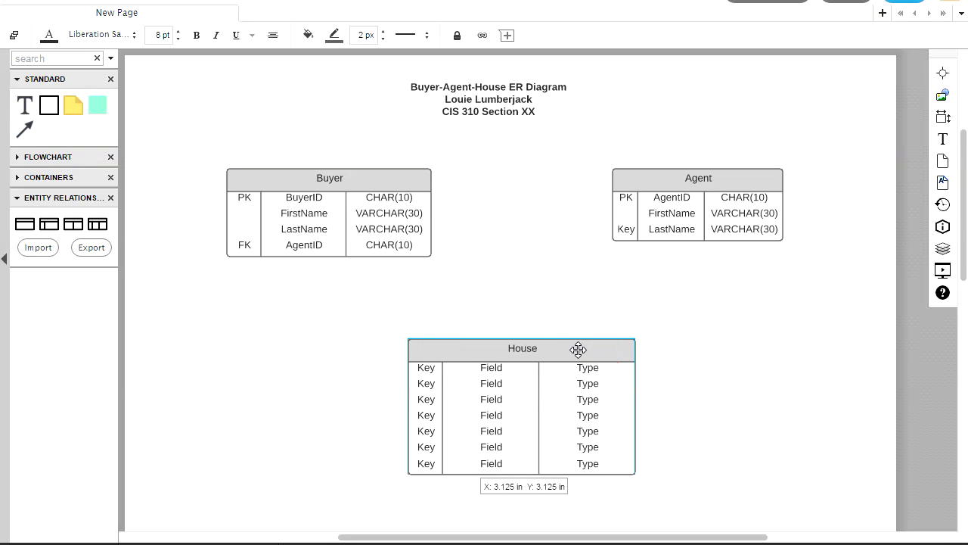
Fill the House entity's first row with key PK, field ListingID and type CHAR(10).
{"action": "double_click", "coordinate": [428, 368]}
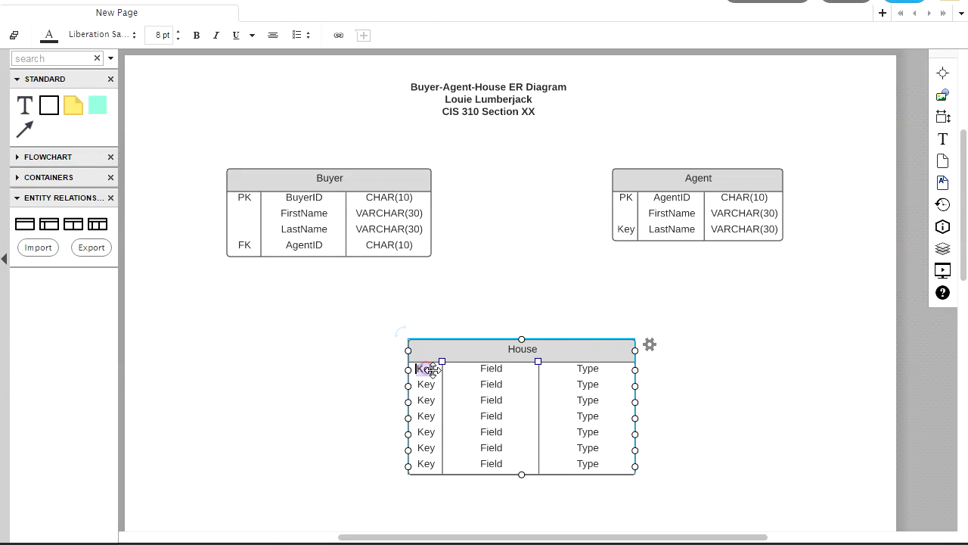
{"action": "type", "text": "PK"}
{"action": "key", "text": "Tab"}
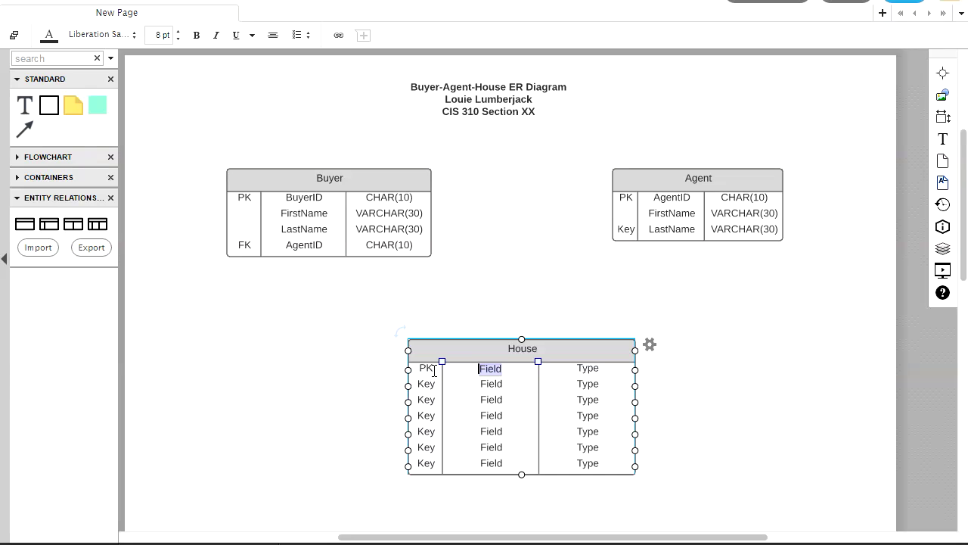
{"action": "type", "text": "ListingID"}
{"action": "key", "text": "Tab"}
{"action": "type", "text": "CHAR(10)"}
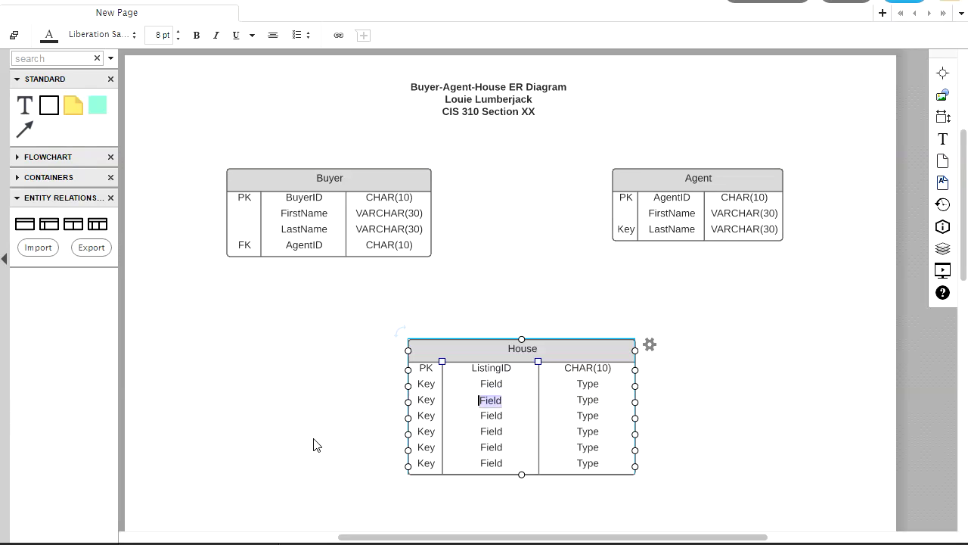
Clear the key in the House entity's second row and enter field Address with type VARCHAR(80).
{"action": "key", "text": "shift+Tab"}
{"action": "key", "text": "shift+Tab"}
{"action": "key", "text": "shift+Tab"}
{"action": "key", "text": "shift+Tab"}
{"action": "key", "text": "shift+Tab"}
{"action": "key", "text": "shift+Tab"}
{"action": "key", "text": "shift+Tab"}
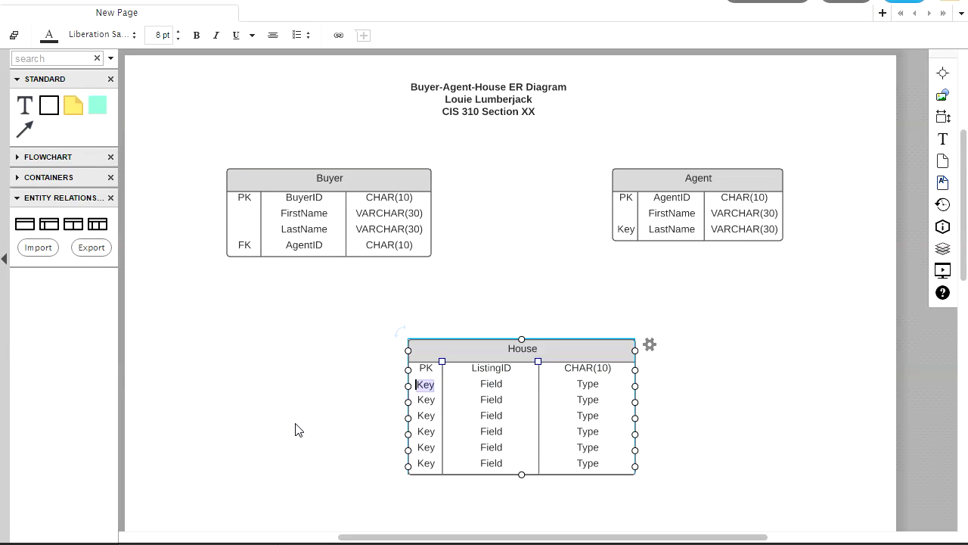
{"action": "key", "text": "BackSpace"}
{"action": "key", "text": "Tab"}
{"action": "type", "text": "Address"}
{"action": "key", "text": "Tab"}
{"action": "type", "text": "VARCHAR(80)"}
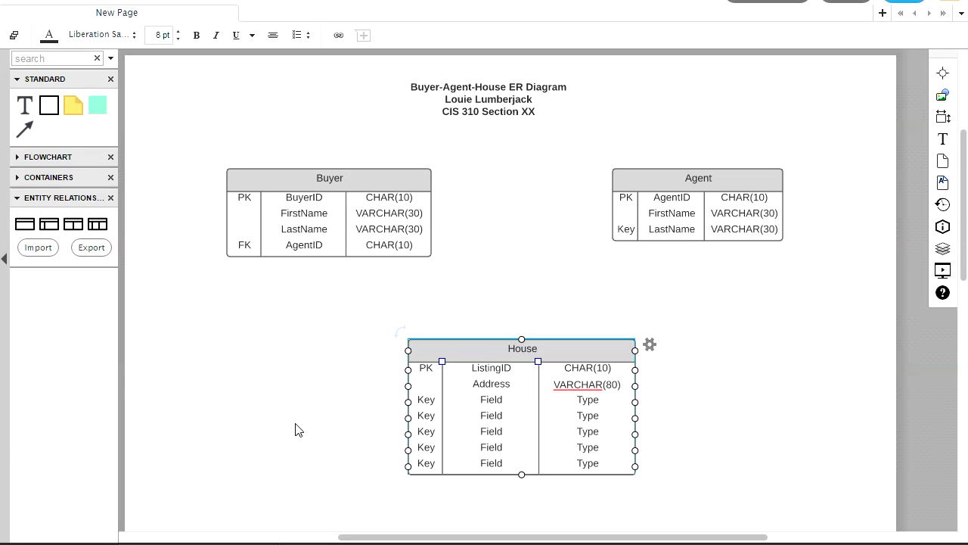
{"action": "key", "text": "Tab"}
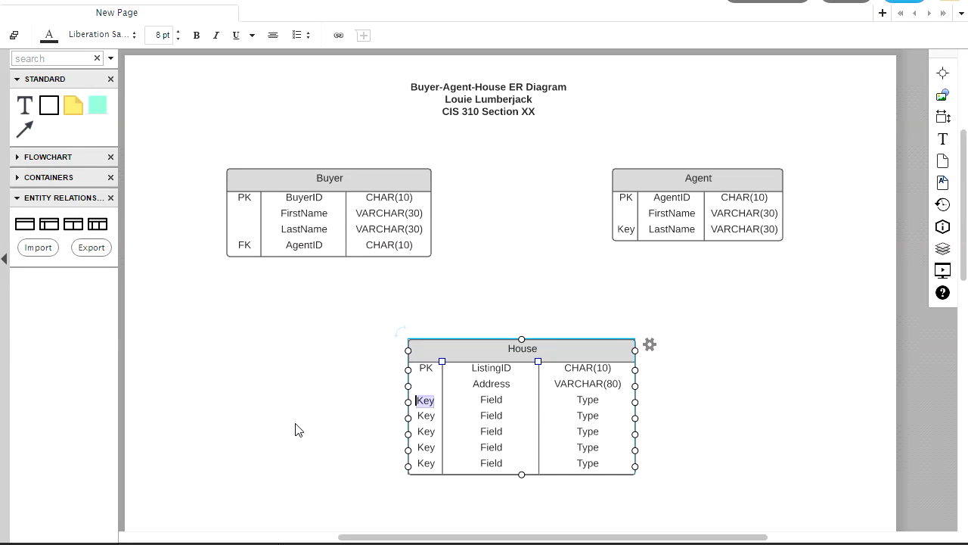
Clear the key in the House entity's third row and enter field AskingPrice with type NUMBER(11,2).
{"action": "key", "text": "Tab"}
{"action": "key", "text": "shift+Tab"}
{"action": "key", "text": "BackSpace"}
{"action": "key", "text": "Tab"}
{"action": "type", "text": "Askking"}
{"action": "key", "text": "BackSpace"}
{"action": "key", "text": "BackSpace"}
{"action": "key", "text": "BackSpace"}
{"action": "type", "text": "ingPrice"}
{"action": "key", "text": "Tab"}
{"action": "type", "text": "NUMBER*"}
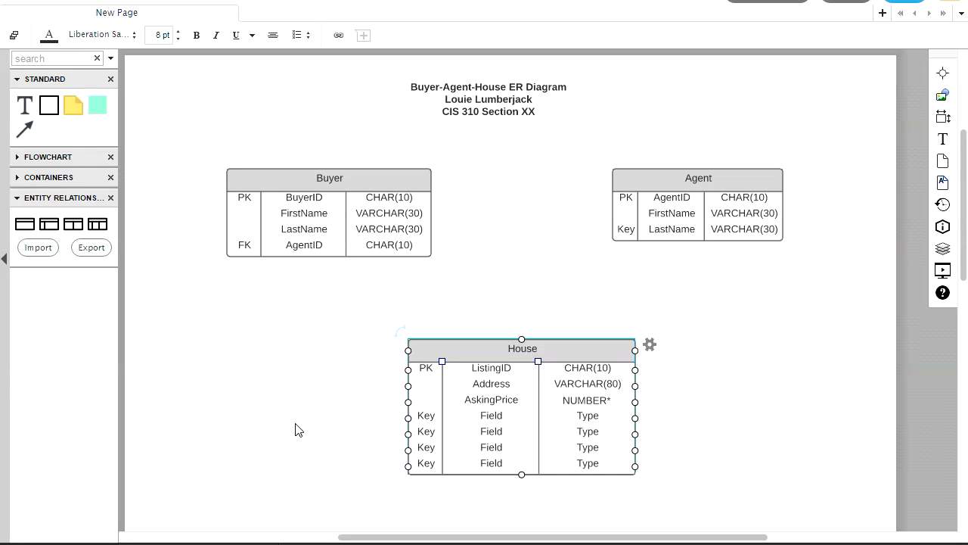
{"action": "type", "text": "11,"}
{"action": "key", "text": "BackSpace"}
{"action": "key", "text": "BackSpace"}
{"action": "key", "text": "BackSpace"}
{"action": "key", "text": "BackSpace"}
{"action": "type", "text": "(11,2)"}
Clear the key in the House entity's fourth row and enter field SalesPrice with type NUMBER(11,2).
{"action": "key", "text": "Tab"}
{"action": "key", "text": "BackSpace"}
{"action": "key", "text": "Tab"}
{"action": "type", "text": "SalesPrice"}
{"action": "key", "text": "Tab"}
{"action": "type", "text": "NUMBER(11,2)"}
Clear the key in the House entity's fifth row and enter field SalesDate with type Date.
{"action": "key", "text": "Tab"}
{"action": "key", "text": "BackSpace"}
{"action": "key", "text": "Tab"}
{"action": "type", "text": "SalesDate"}
{"action": "key", "text": "Tab"}
{"action": "type", "text": "Date"}
Fill the House entity's sixth row with key FK, field BuyerID and type CHAR(10).
{"action": "key", "text": "Tab"}
{"action": "type", "text": "FK"}
{"action": "key", "text": "Tab"}
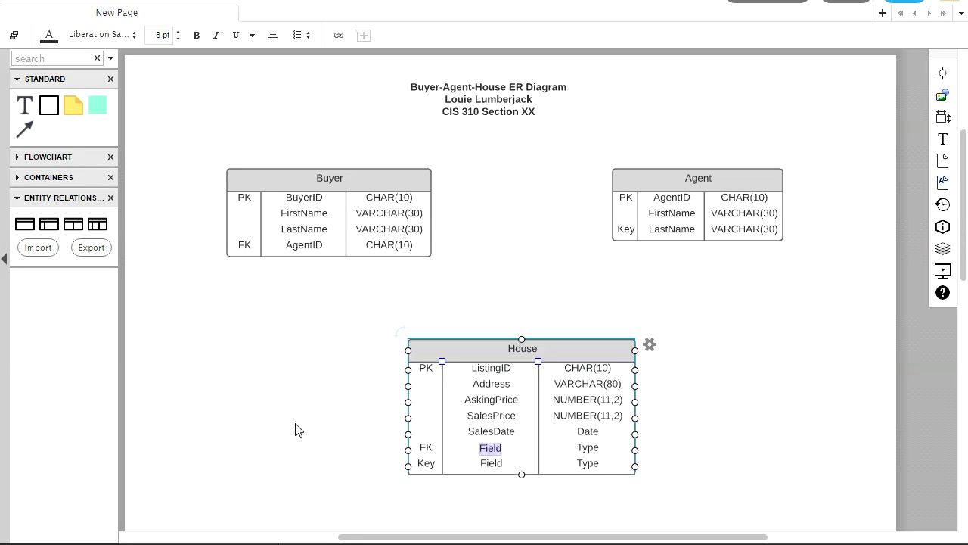
{"action": "type", "text": "BuyerID"}
{"action": "key", "text": "Tab"}
{"action": "type", "text": "CHAR(10"}
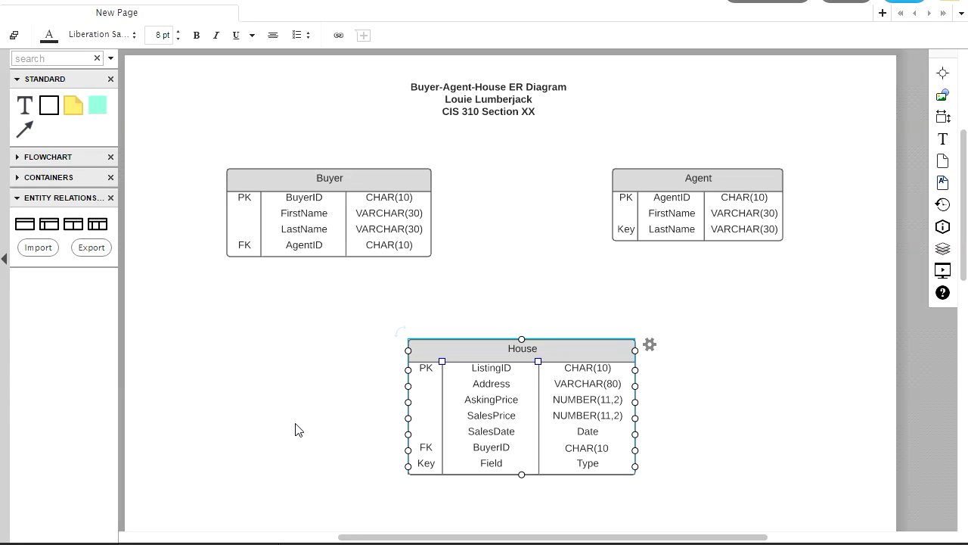
{"action": "type", "text": ")"}
Fill the House entity's last row with key FK, field AgentID and type CHAR(10).
{"action": "left_click", "coordinate": [570, 448], "text": "shift"}
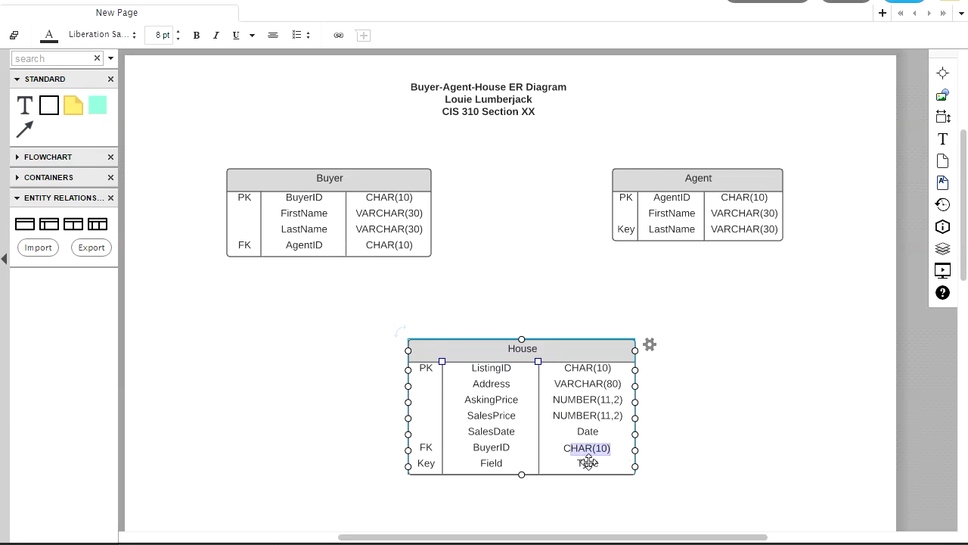
{"action": "double_click", "coordinate": [492, 460]}
{"action": "double_click", "coordinate": [426, 463]}
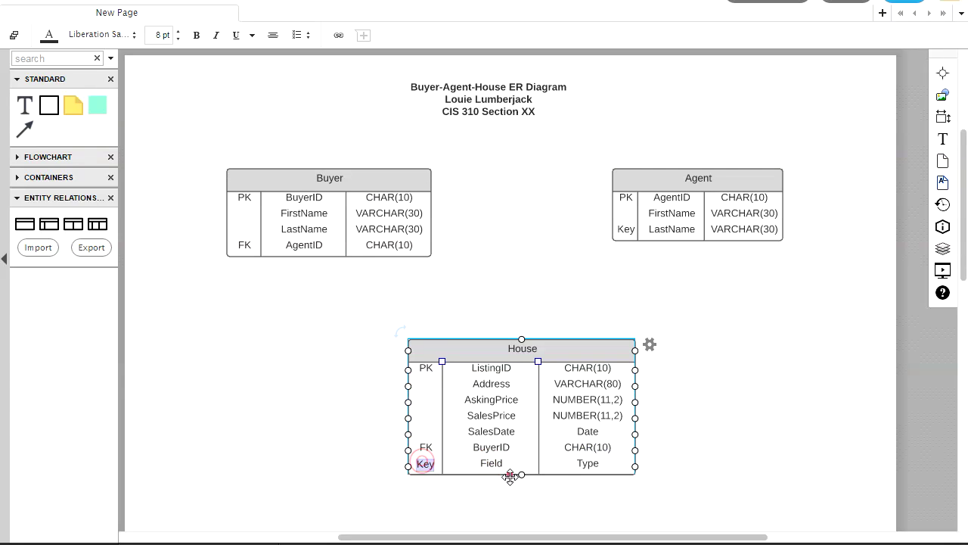
{"action": "type", "text": "FK"}
{"action": "key", "text": "Tab"}
{"action": "type", "text": "AgentID"}
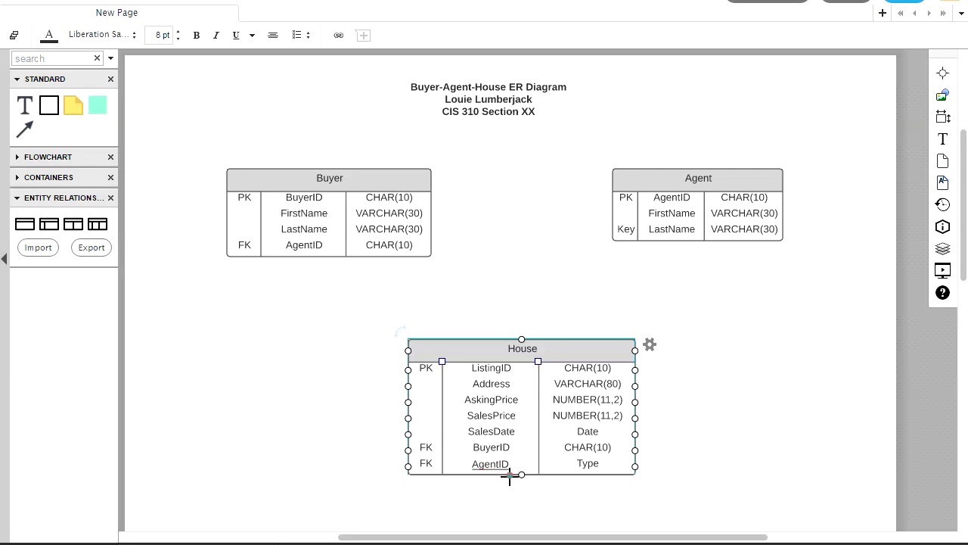
{"action": "key", "text": "Tab"}
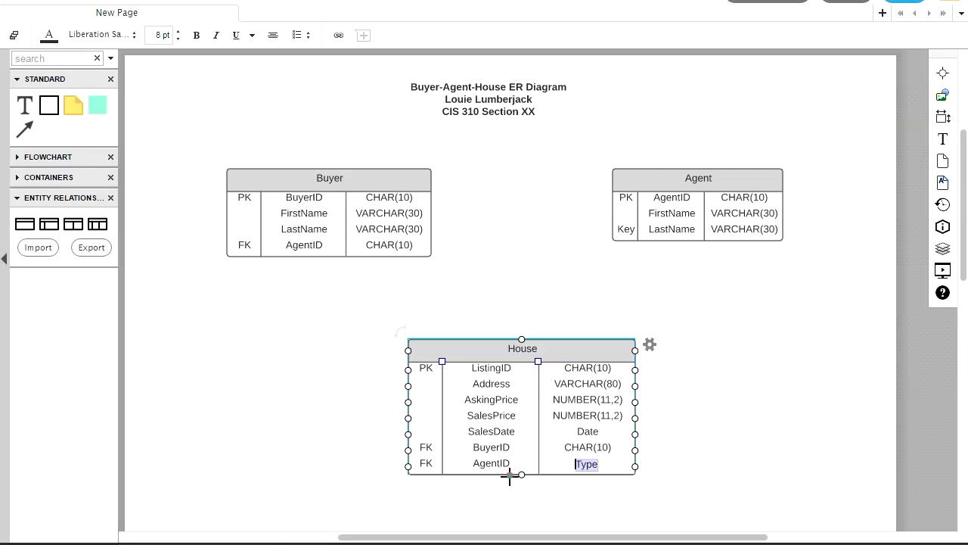
{"action": "type", "text": "CHAR(10)"}
{"action": "left_click", "coordinate": [829, 450]}
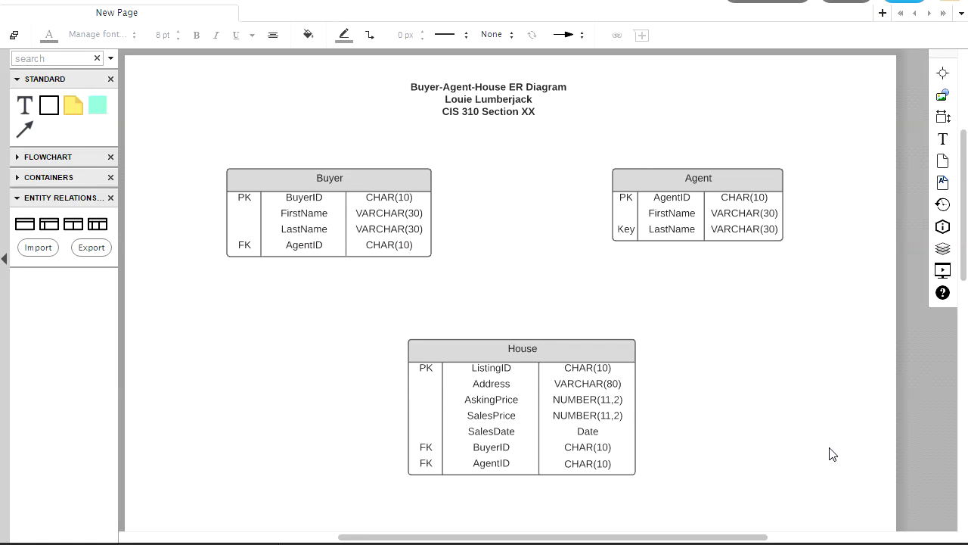
Connect the bottom of the Buyer entity to the left side of House's header and label the line "Purchase / Purchased by" on two lines.
{"action": "left_click", "coordinate": [422, 189]}
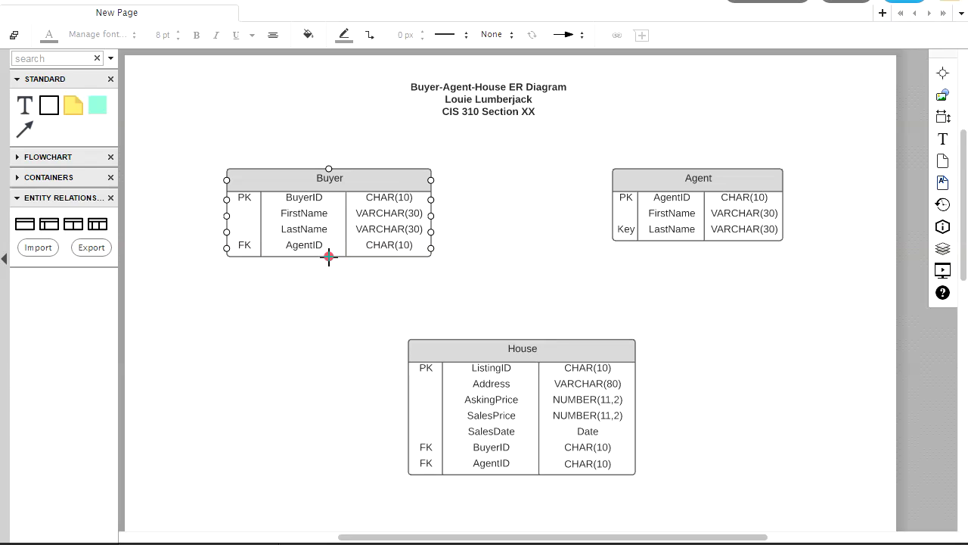
{"action": "left_click_drag", "start_coordinate": [329, 257], "coordinate": [408, 350]}
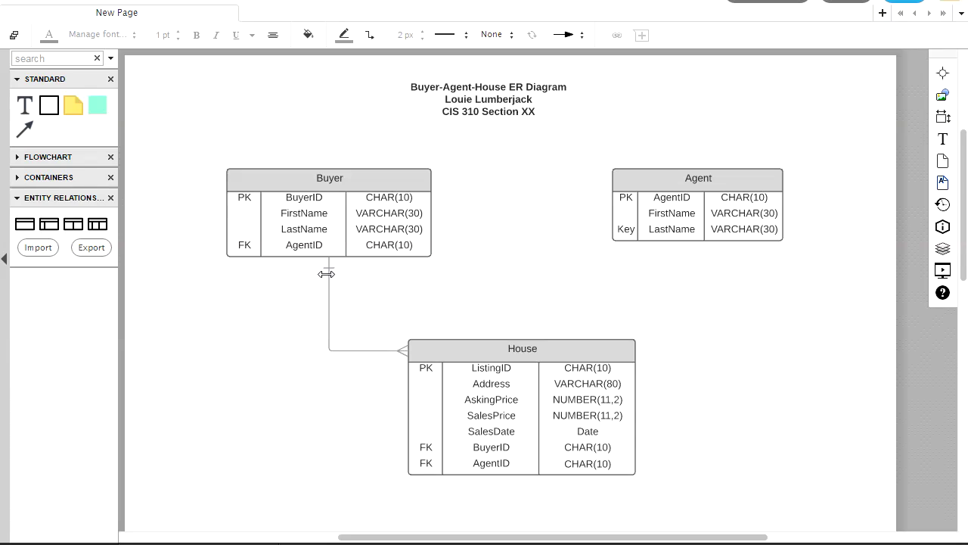
{"action": "left_click", "coordinate": [350, 351]}
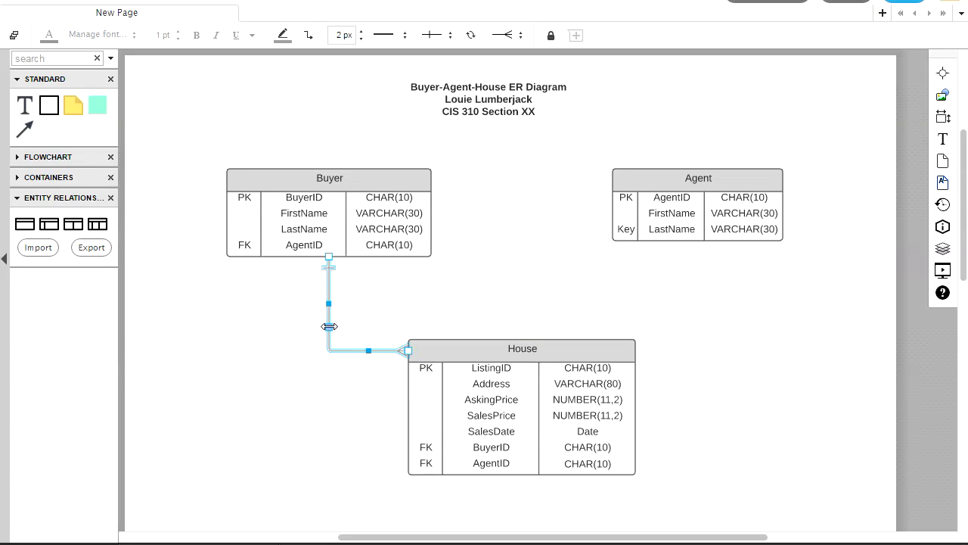
{"action": "double_click", "coordinate": [329, 326]}
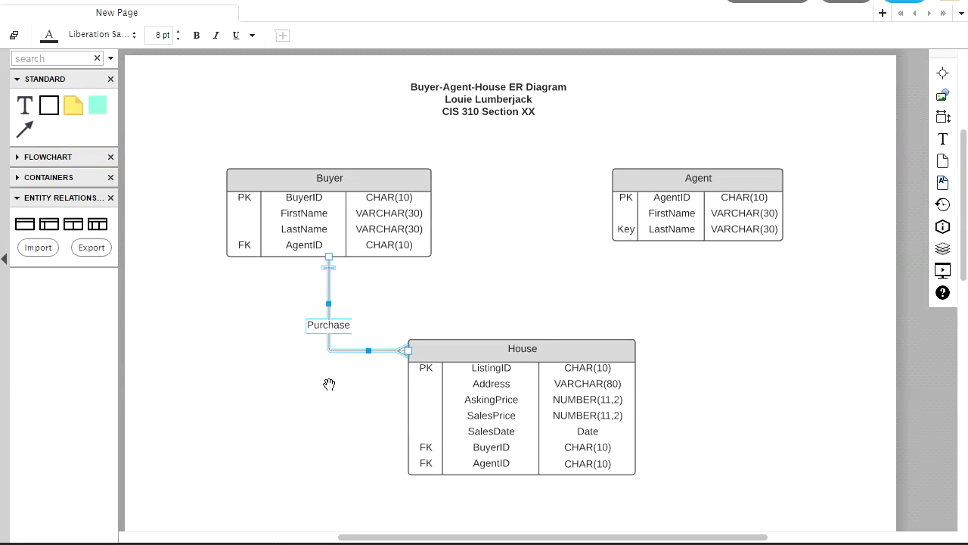
{"action": "type", "text": " /"}
{"action": "key", "text": "Escape"}
{"action": "double_click", "coordinate": [350, 323]}
{"action": "key", "text": "End"}
{"action": "key", "text": "Return"}
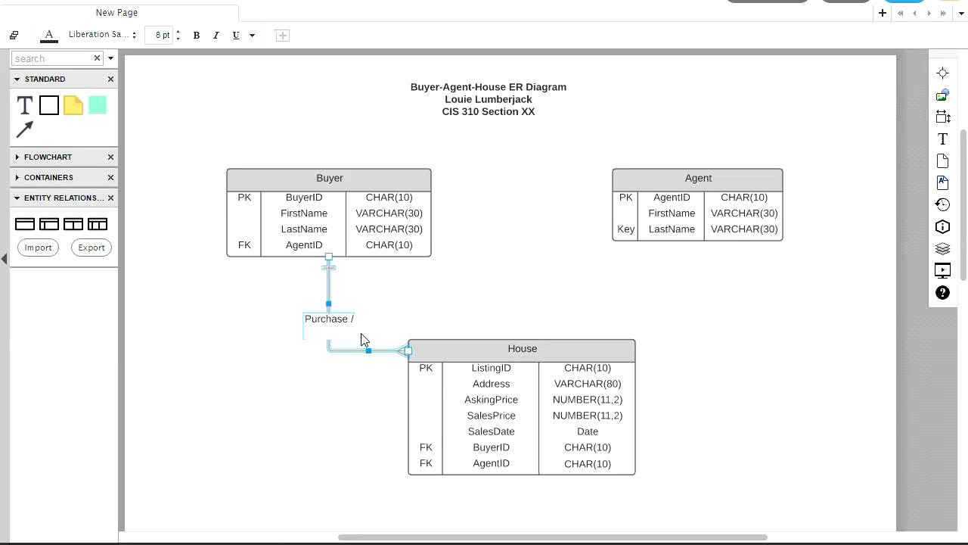
{"action": "type", "text": "Purchased by"}
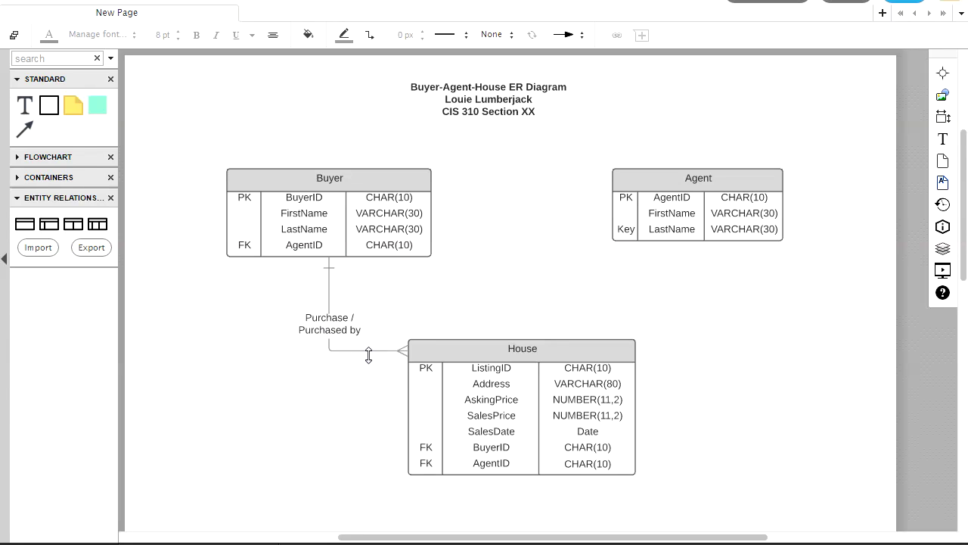
Try swapping the end symbols of the Buyer-House line back and forth.
{"action": "left_click", "coordinate": [371, 350]}
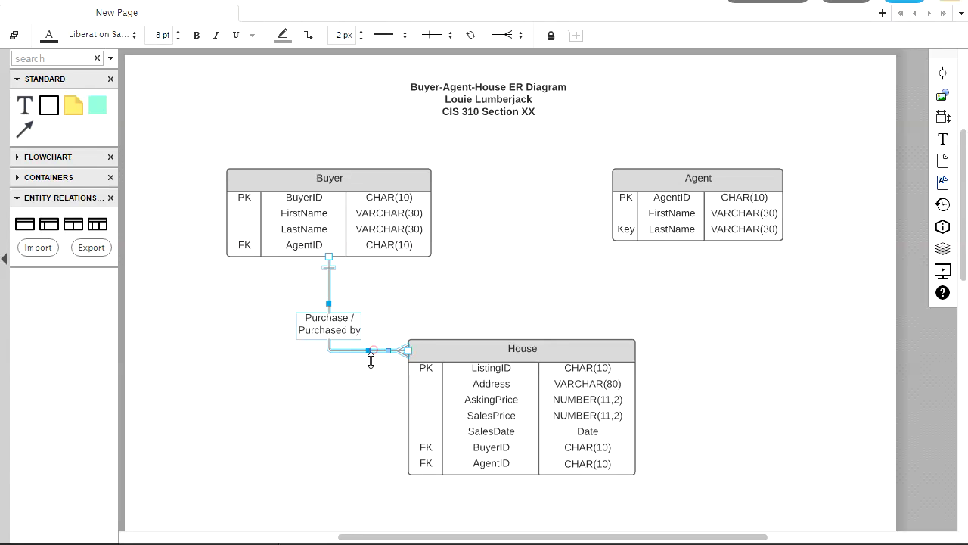
{"action": "left_click", "coordinate": [470, 36]}
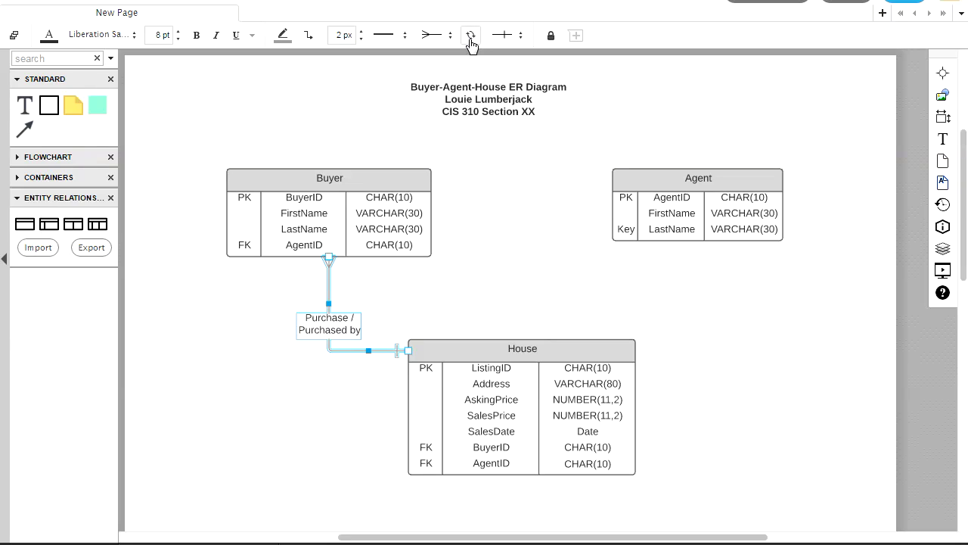
{"action": "left_click", "coordinate": [470, 36]}
{"action": "left_click", "coordinate": [470, 36]}
{"action": "left_click", "coordinate": [471, 36]}
{"action": "left_click", "coordinate": [471, 35]}
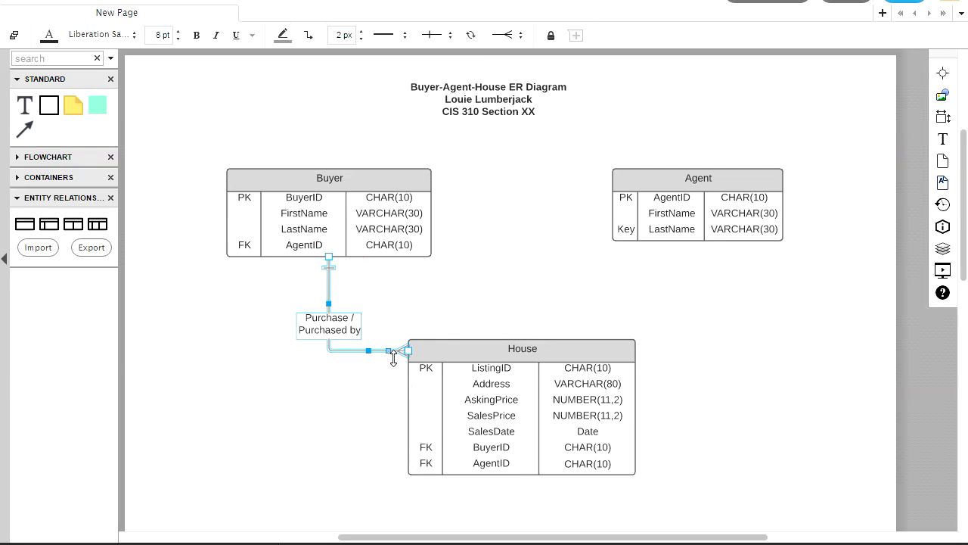
Change the House end of the Buyer-House line to the single-bar "one" symbol.
{"action": "left_click", "coordinate": [520, 36]}
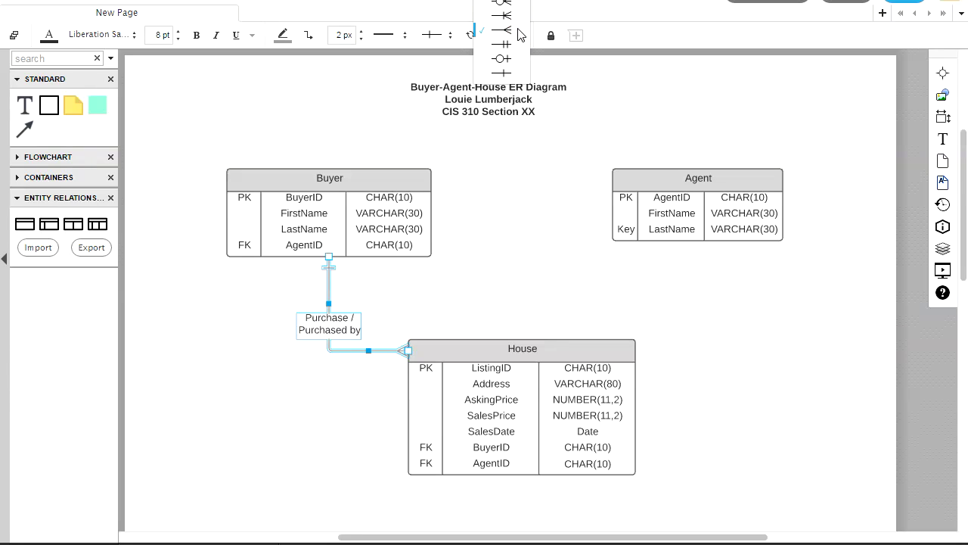
{"action": "left_click", "coordinate": [507, 76]}
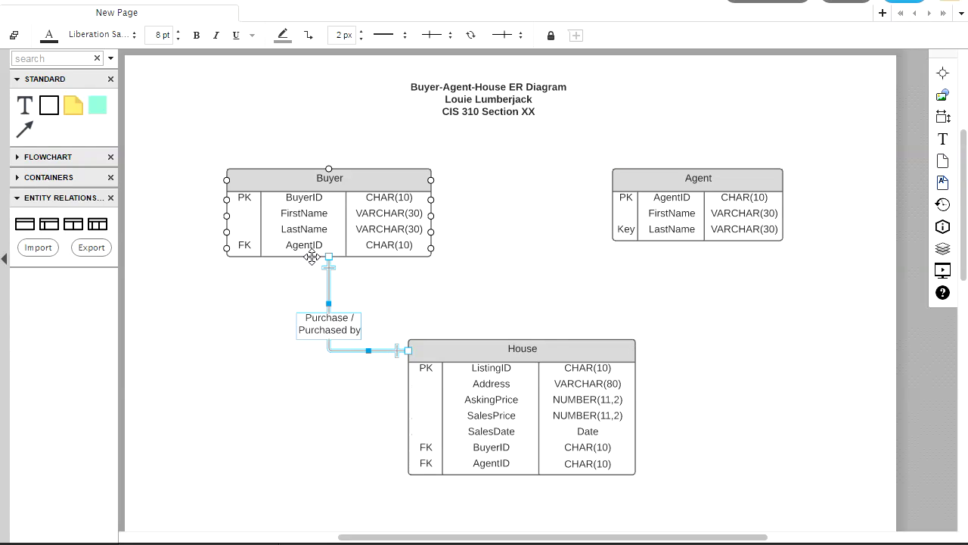
{"action": "left_click", "coordinate": [273, 375]}
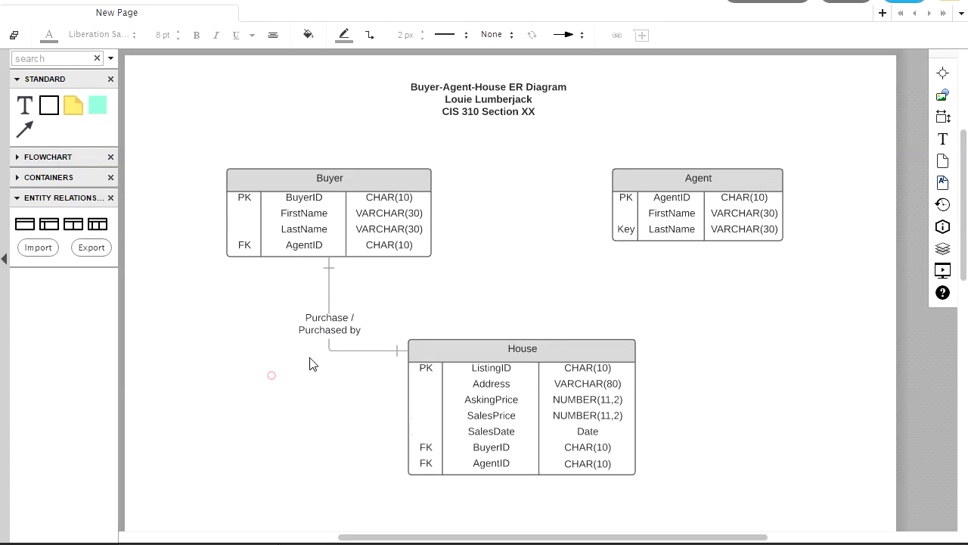
Set the House end of the Buyer-House line to the crow's foot with a bar (one or many).
{"action": "left_click", "coordinate": [388, 350]}
{"action": "left_click", "coordinate": [518, 37]}
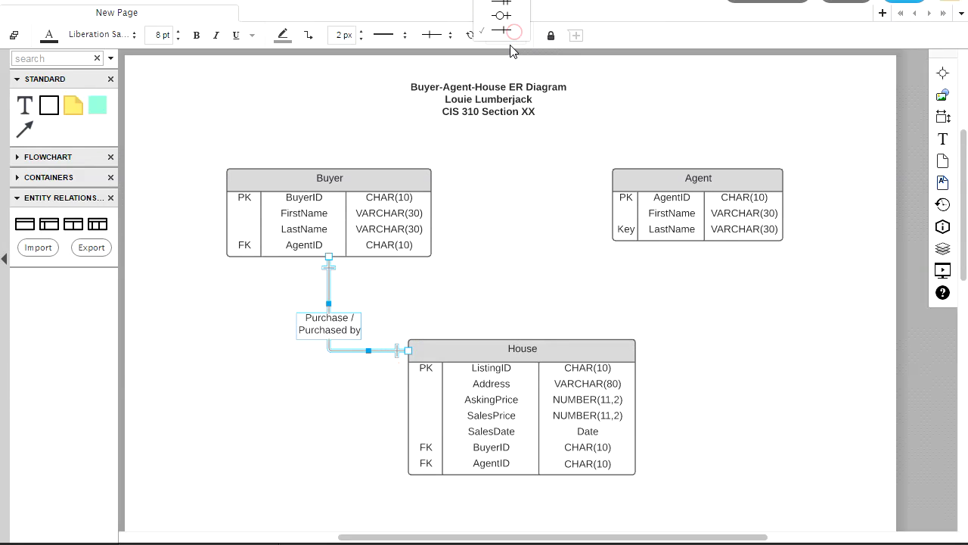
{"action": "left_click", "coordinate": [508, 6]}
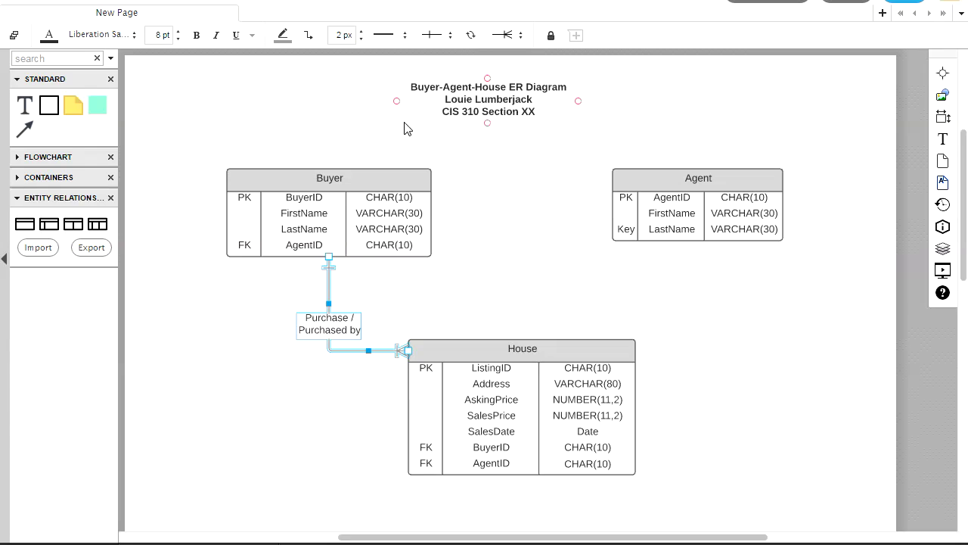
{"action": "left_click", "coordinate": [306, 421]}
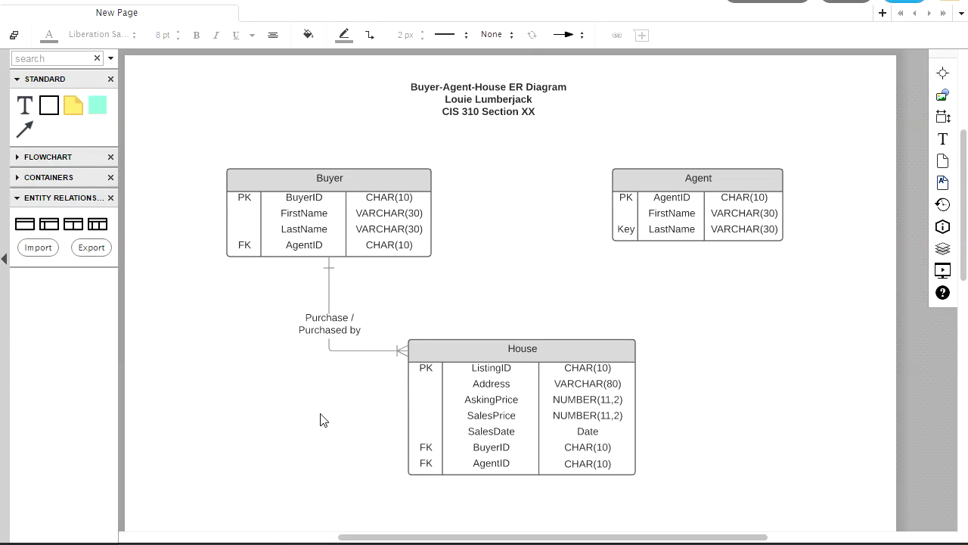
Connect Buyer's header to Agent's header and swap the line ends so the crow's foot is at Buyer and the single bar at Agent.
{"action": "mouse_move", "coordinate": [438, 165]}
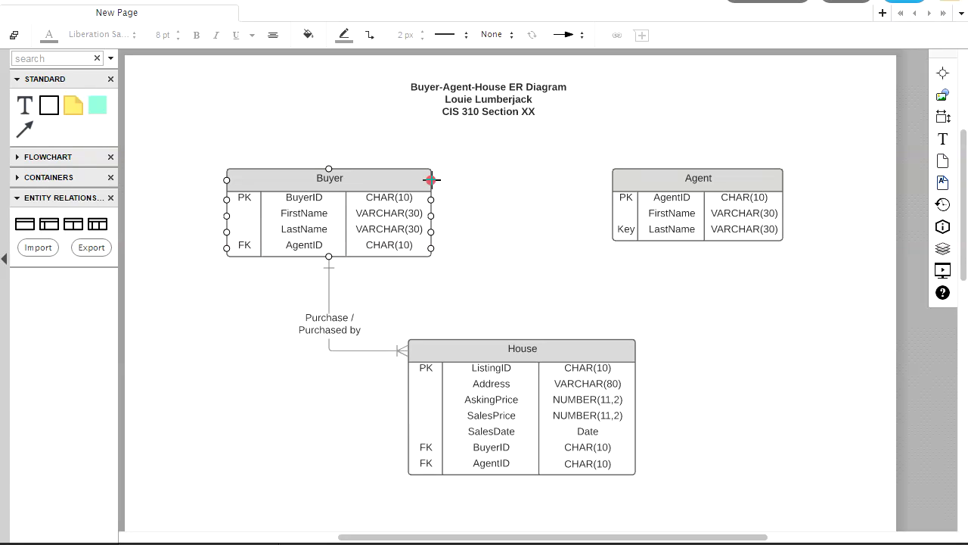
{"action": "left_click_drag", "start_coordinate": [431, 179], "coordinate": [613, 179]}
{"action": "left_click", "coordinate": [747, 292]}
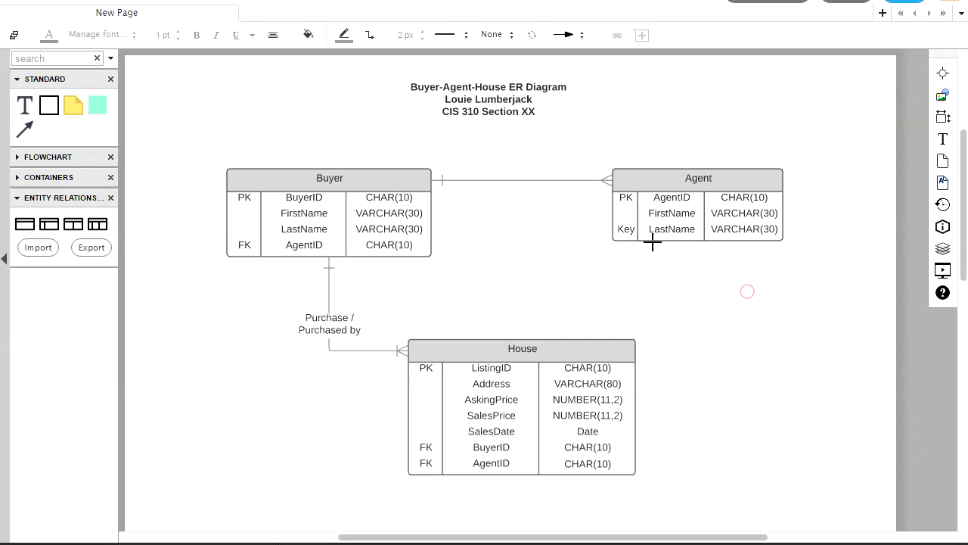
{"action": "left_click", "coordinate": [533, 179]}
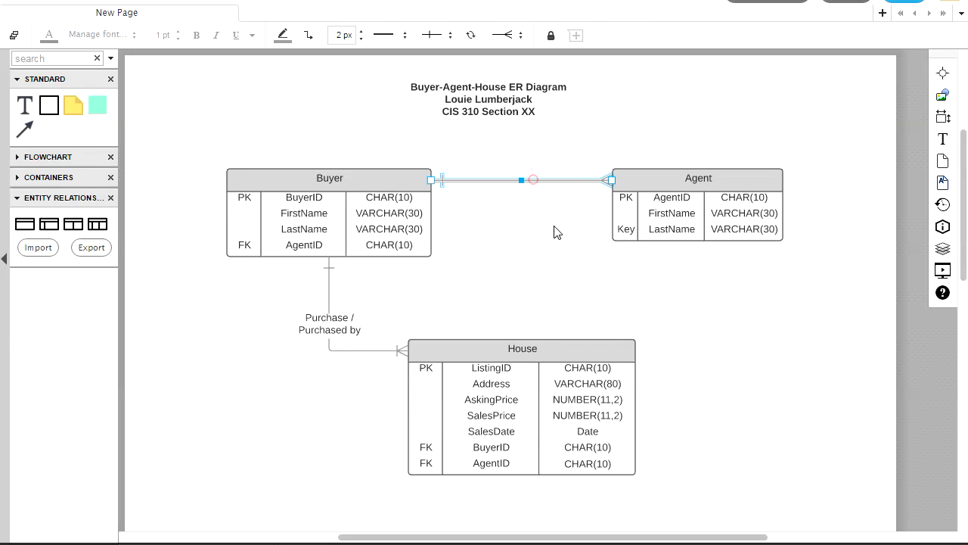
{"action": "left_click", "coordinate": [471, 38]}
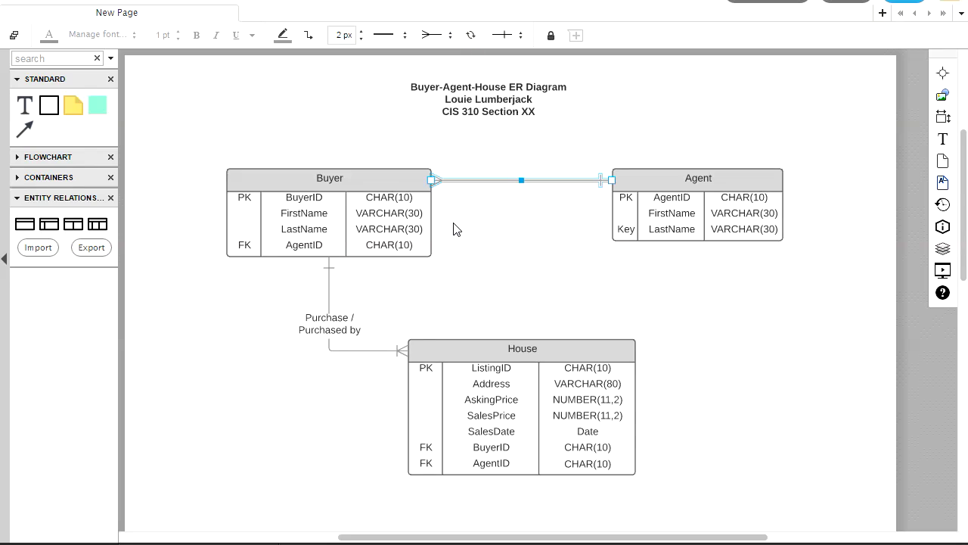
Label the Buyer-Agent line "Represents / Represented by" on two lines.
{"action": "double_click", "coordinate": [522, 180]}
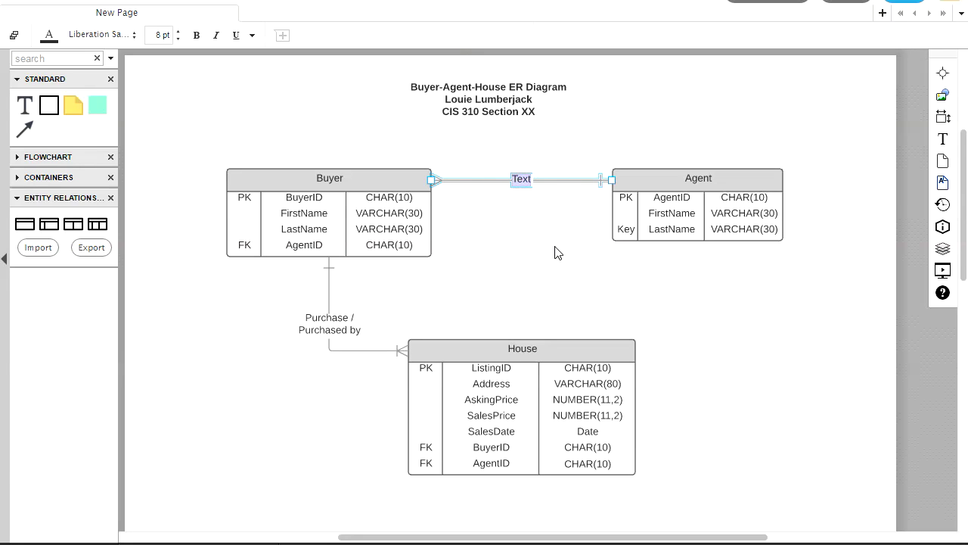
{"action": "type", "text": "Represents"}
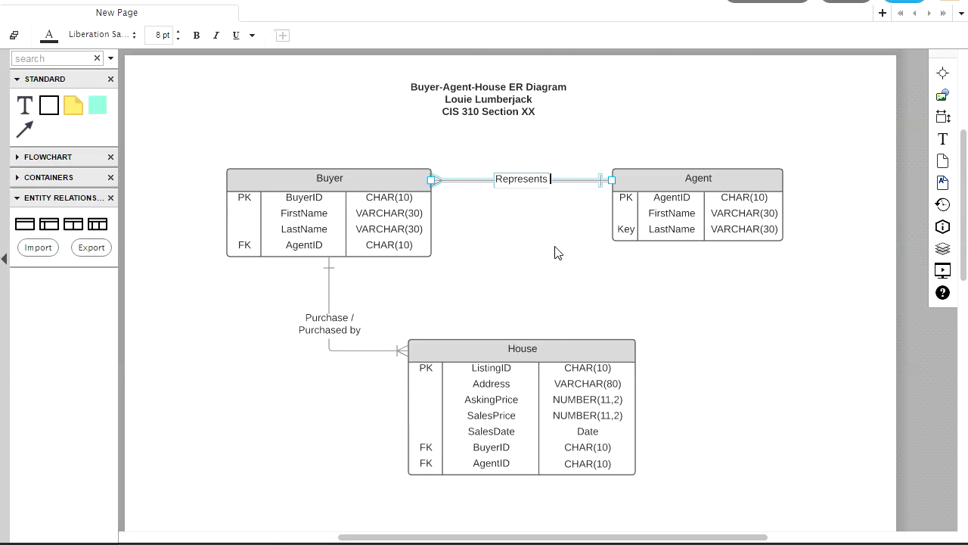
{"action": "type", "text": " /"}
{"action": "key", "text": "Return"}
{"action": "type", "text": "Represented by"}
{"action": "left_click", "coordinate": [686, 315]}
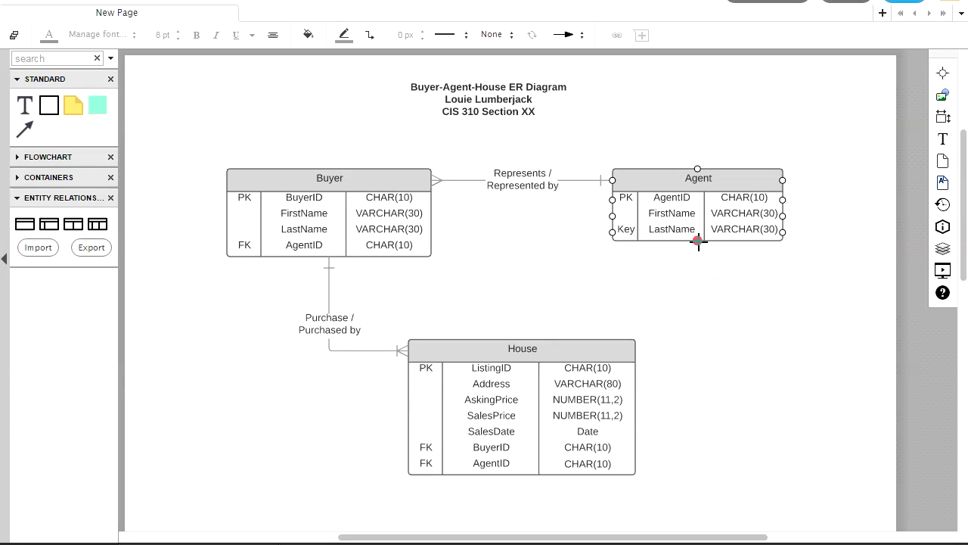
Connect the bottom of the Agent entity to the right side of House's header.
{"action": "left_click_drag", "start_coordinate": [698, 242], "coordinate": [638, 350]}
{"action": "left_click", "coordinate": [779, 399]}
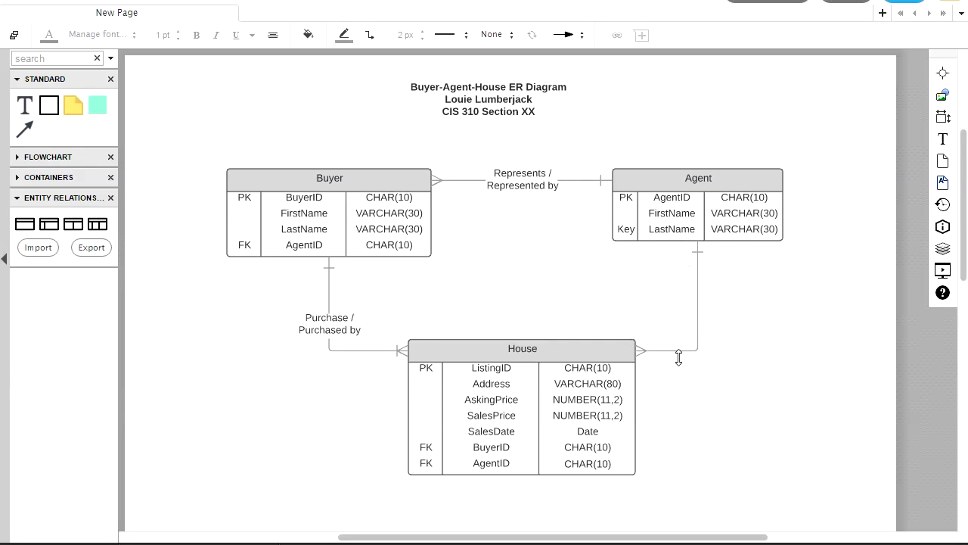
{"action": "left_click", "coordinate": [703, 201]}
{"action": "left_click", "coordinate": [560, 362]}
{"action": "left_click", "coordinate": [704, 272]}
Label the vertical part of the Agent-House line "Lists / Listed by" on two lines.
{"action": "left_click", "coordinate": [698, 332]}
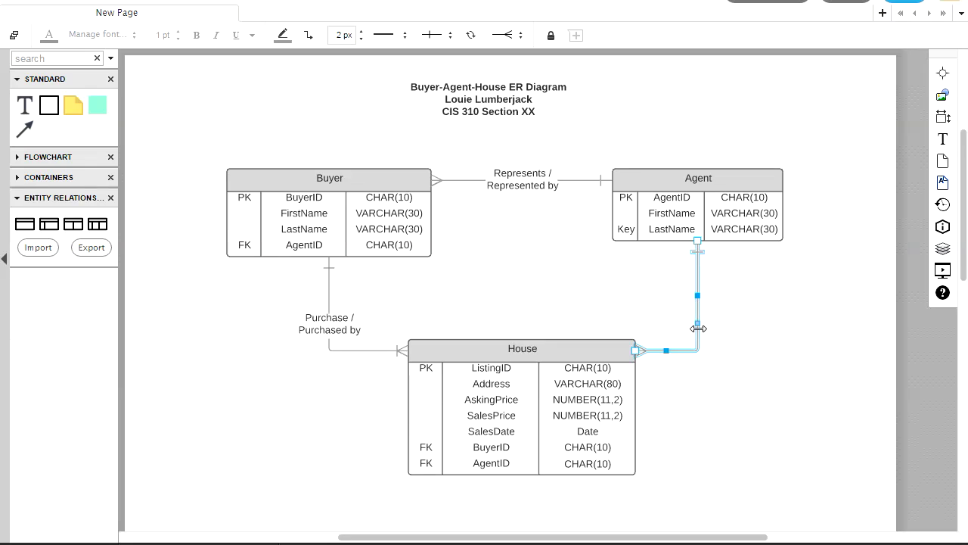
{"action": "double_click", "coordinate": [698, 324]}
{"action": "type", "text": "L"}
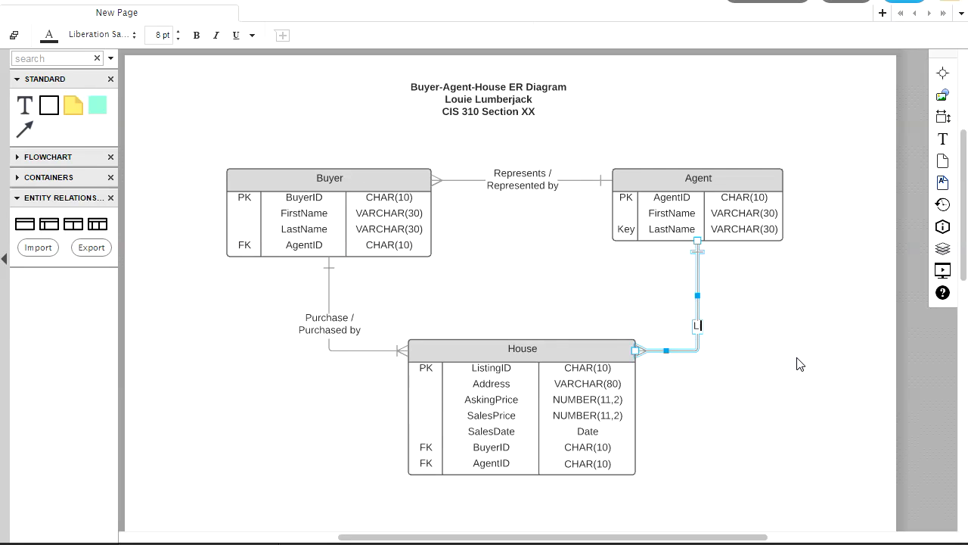
{"action": "type", "text": "ists /"}
{"action": "key", "text": "Return"}
{"action": "type", "text": "Listed by"}
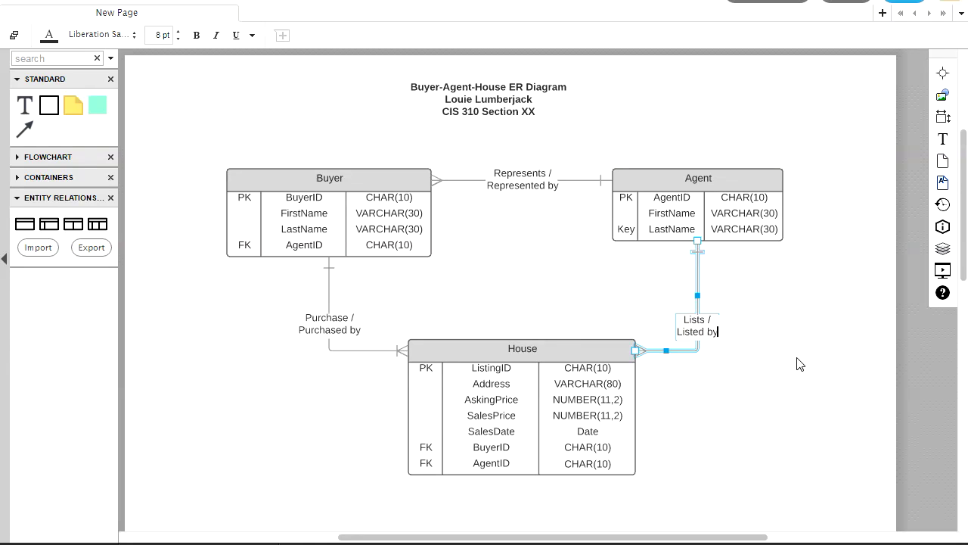
{"action": "left_click", "coordinate": [800, 364]}
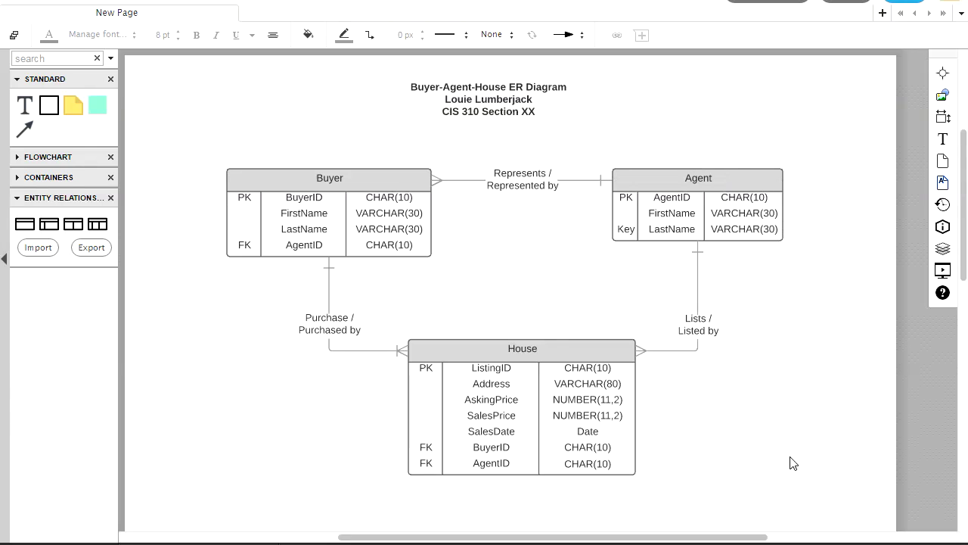
Examine the diagram's download options, comparing the PDF and JPEG formats for the current page, and close the dialog without downloading.
{"action": "mouse_move", "coordinate": [704, 27]}
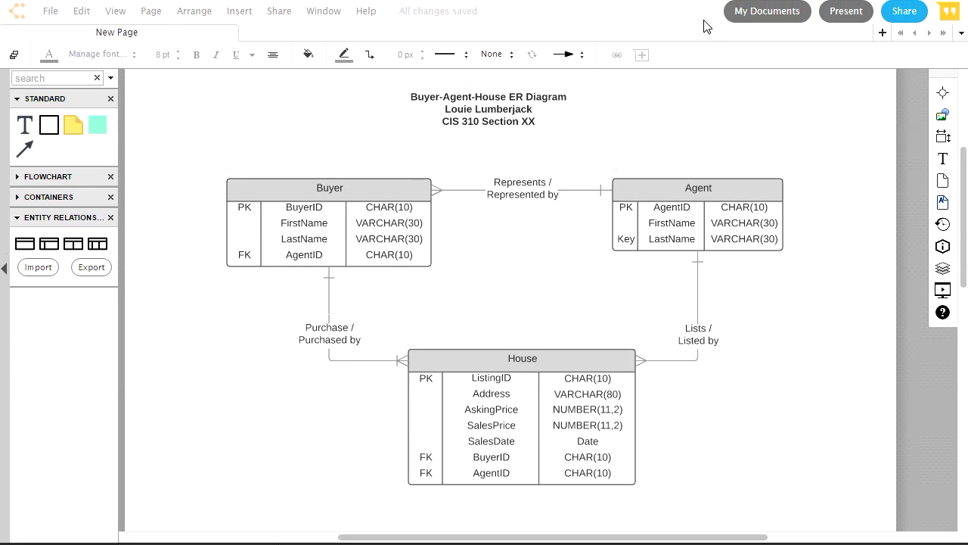
{"action": "left_click", "coordinate": [53, 11]}
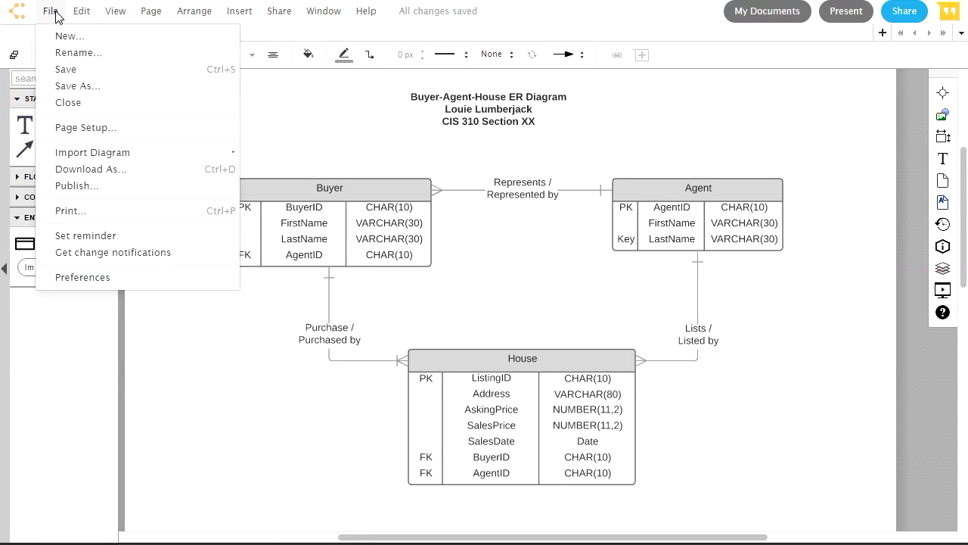
{"action": "left_click", "coordinate": [104, 174]}
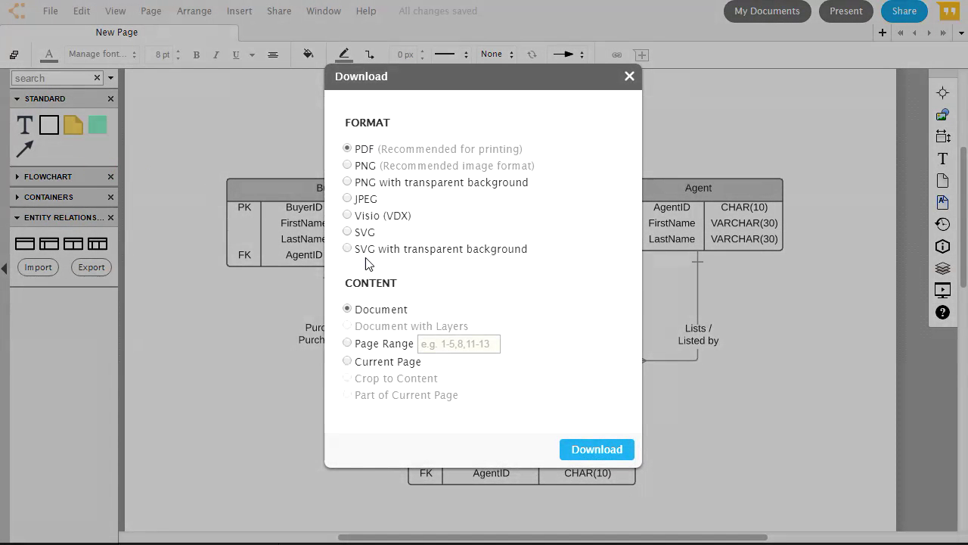
{"action": "left_click", "coordinate": [350, 151]}
{"action": "left_click", "coordinate": [348, 200]}
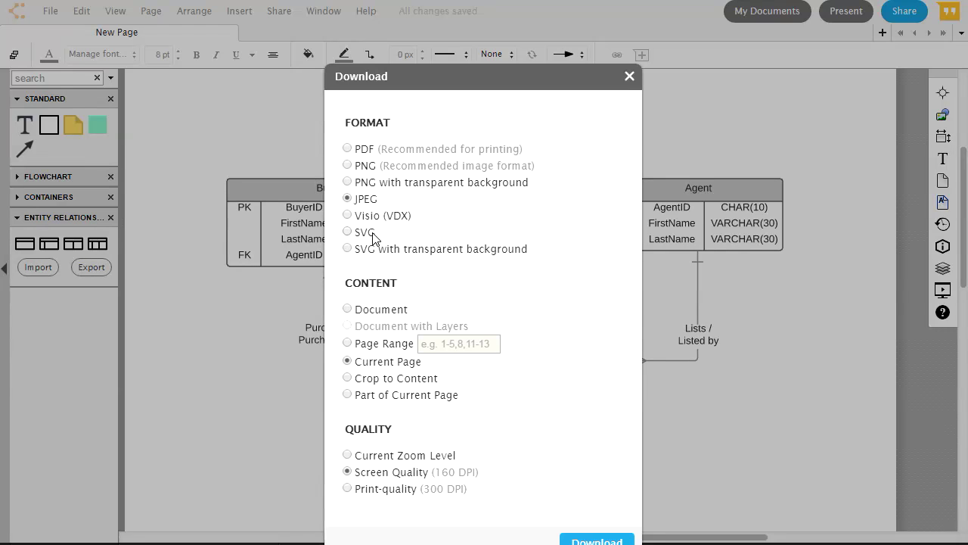
{"action": "left_click", "coordinate": [348, 149]}
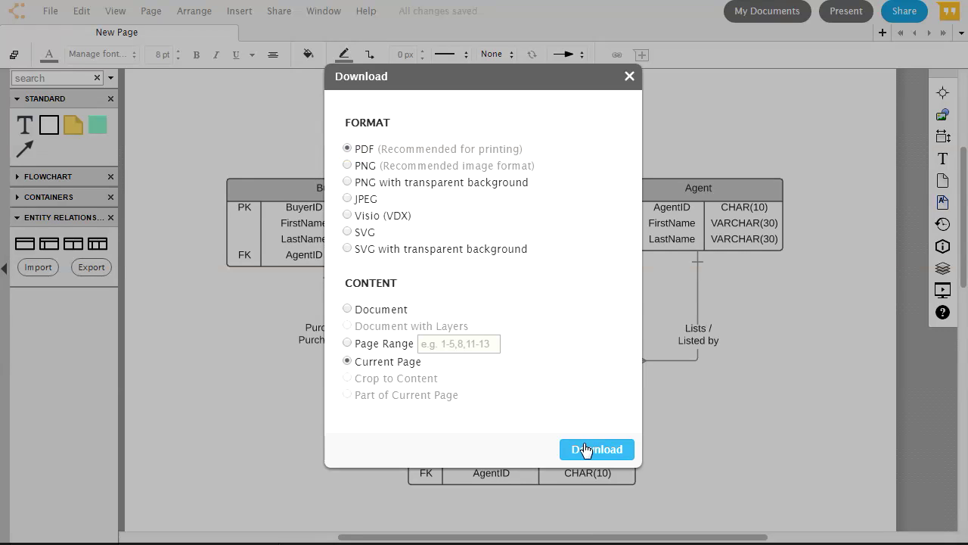
{"action": "left_click", "coordinate": [629, 76]}
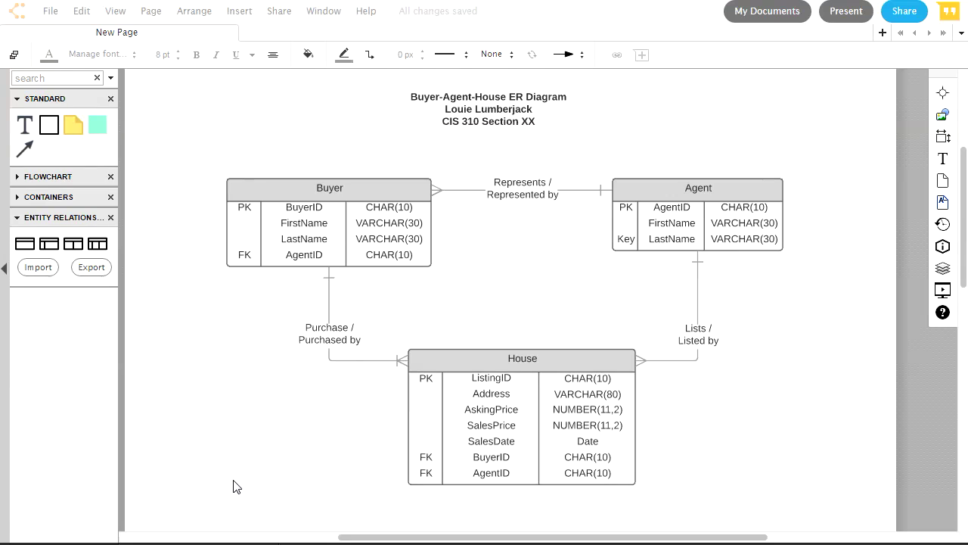
Save the diagram under the new title "YouTube ER Diagram Lucidchart Demo".
{"action": "left_click", "coordinate": [51, 13]}
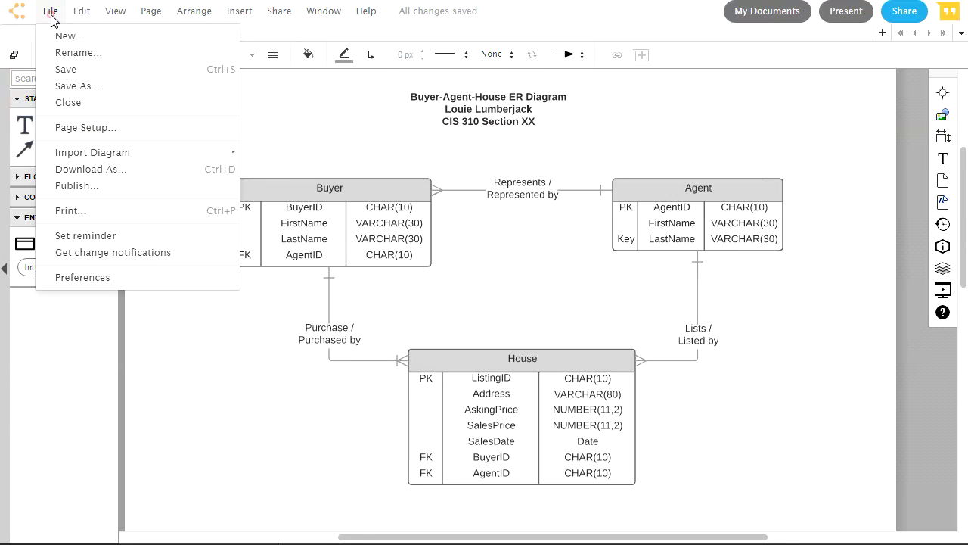
{"action": "left_click", "coordinate": [78, 85]}
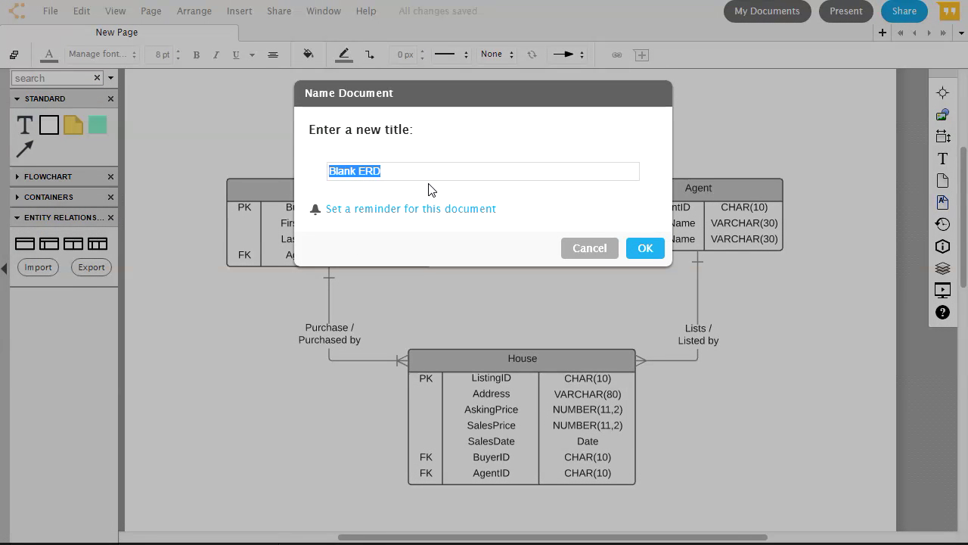
{"action": "type", "text": "Youtu"}
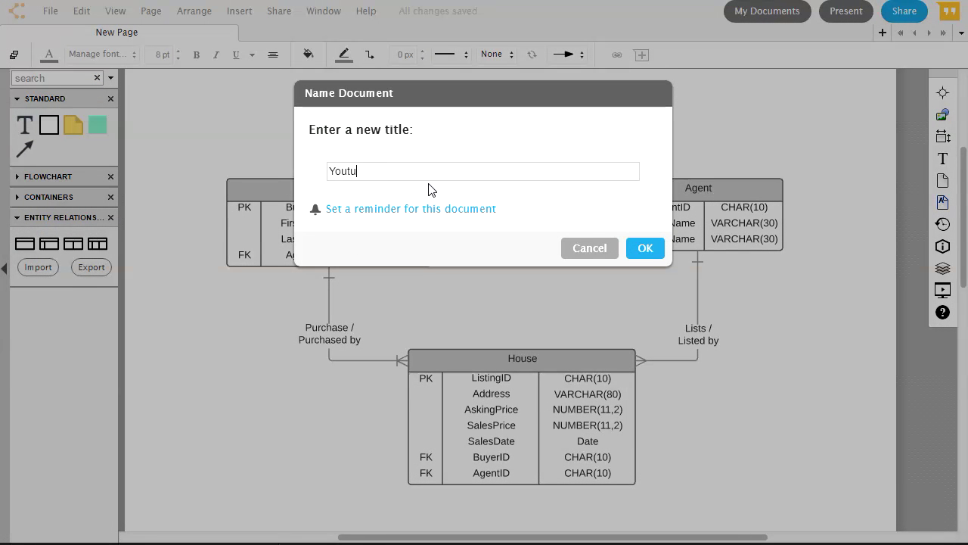
{"action": "key", "text": "BackSpace"}
{"action": "key", "text": "BackSpace"}
{"action": "type", "text": "Tube ER Diagram Lucidchart Demo"}
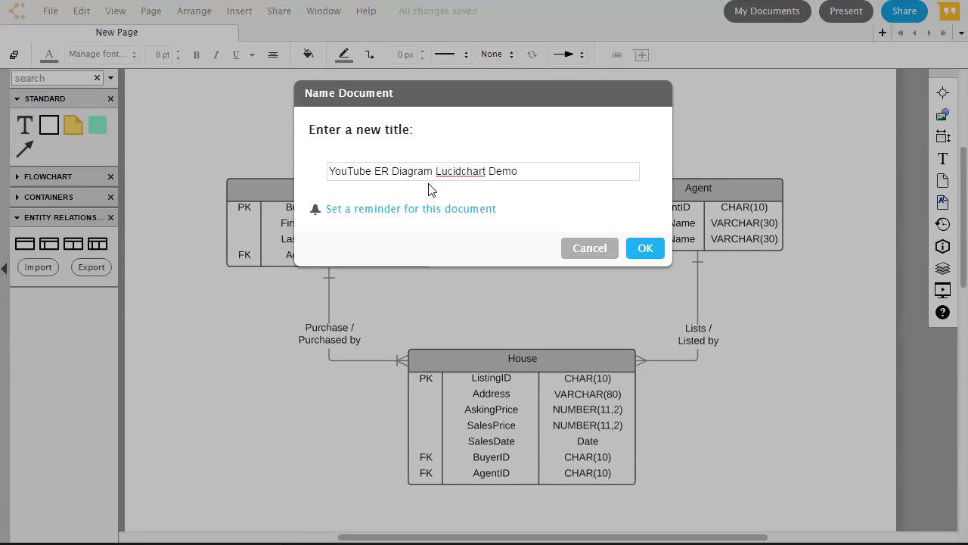
{"action": "left_click", "coordinate": [640, 248]}
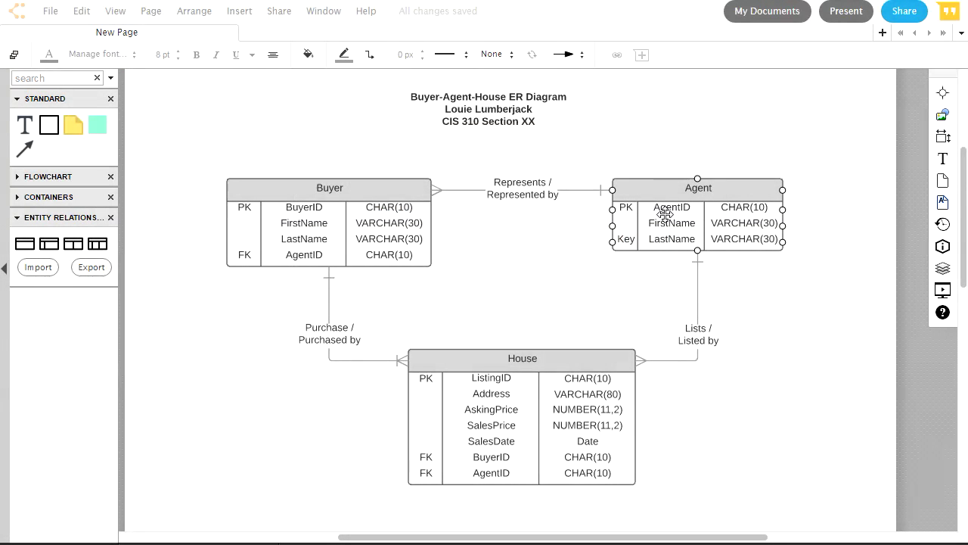
Deselect everything in the diagram and go to the My Documents list to check the saved diagram's entry.
{"action": "left_click", "coordinate": [719, 166]}
{"action": "left_click", "coordinate": [767, 10]}
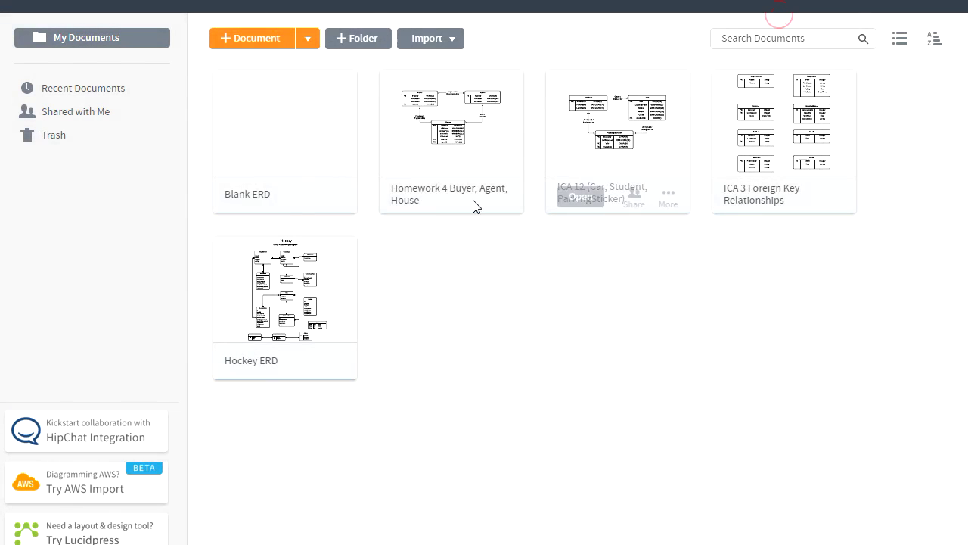
{"action": "mouse_move", "coordinate": [301, 151]}
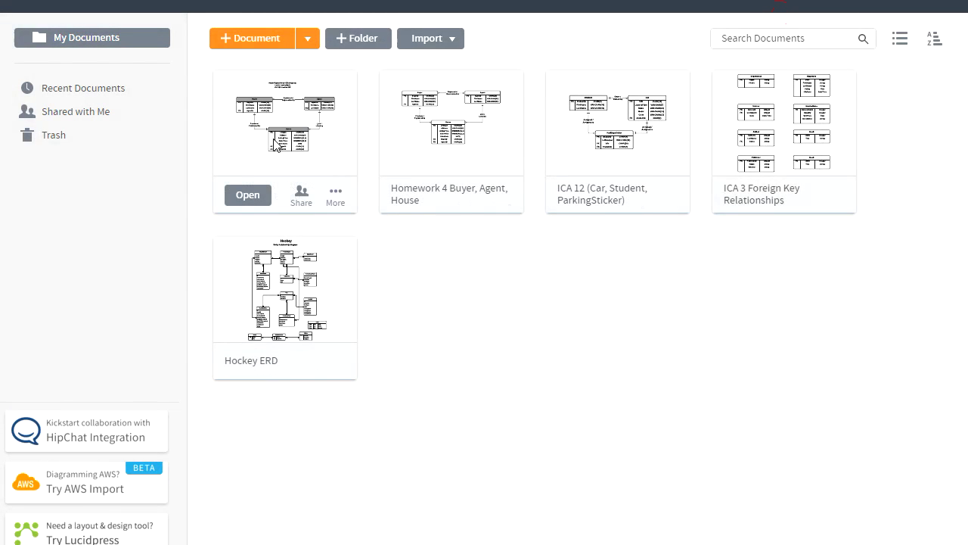